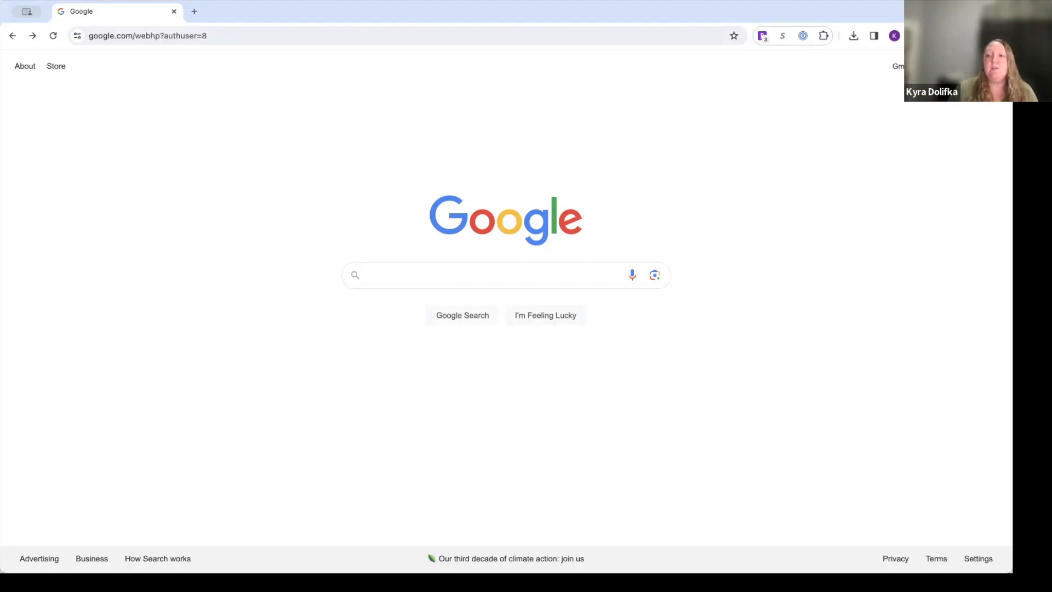
pyautogui.click(995, 66)
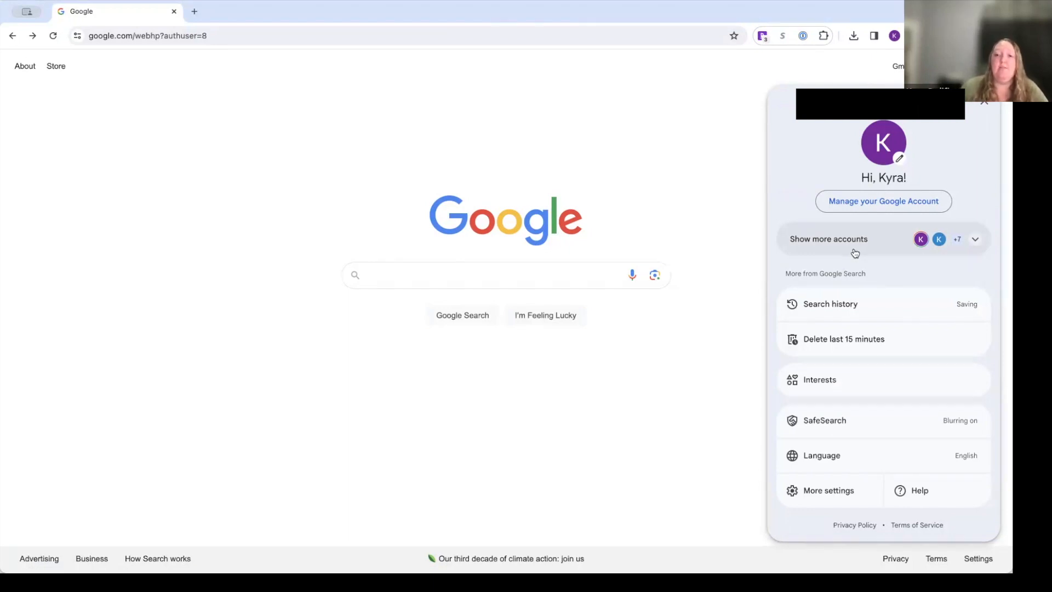
pyautogui.click(724, 214)
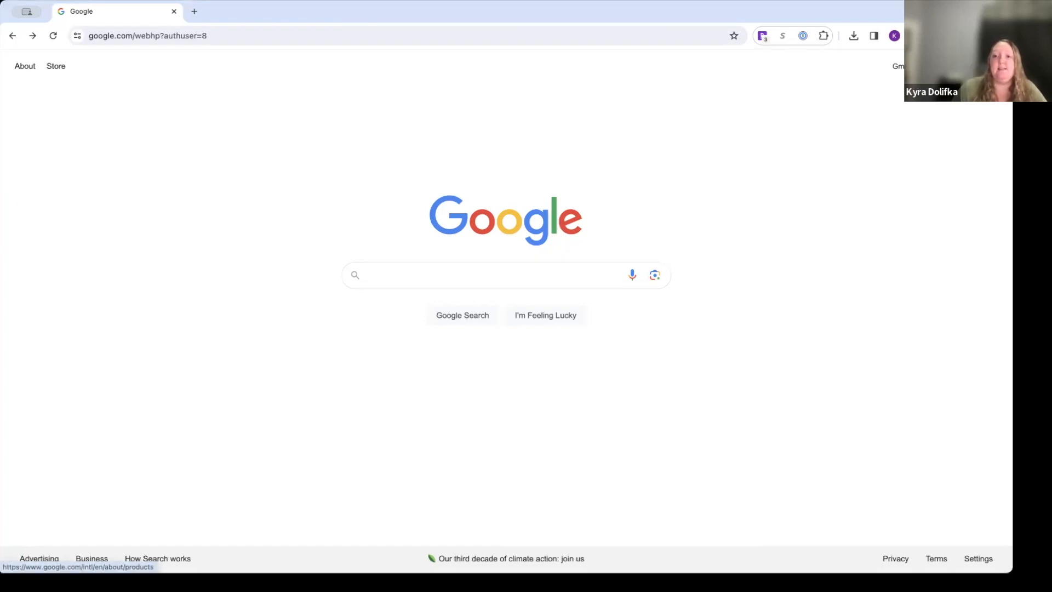
# - Open Google Drive from the list of Google apps and dismiss the introduction to moving files
pyautogui.click(963, 67)
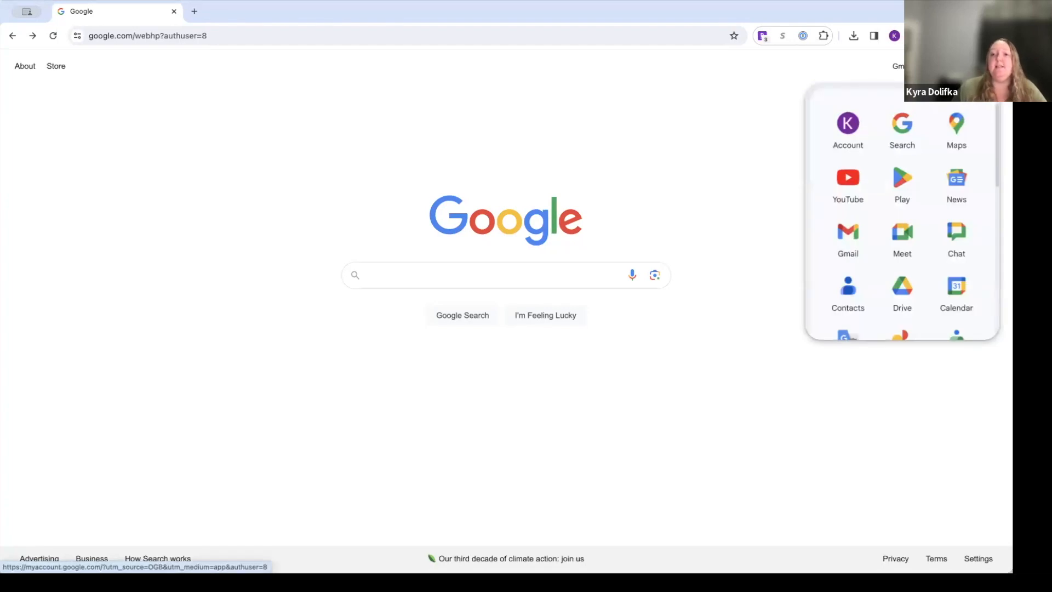
pyautogui.scroll(-1, 962, 176)
pyautogui.scroll(-5, 964, 161)
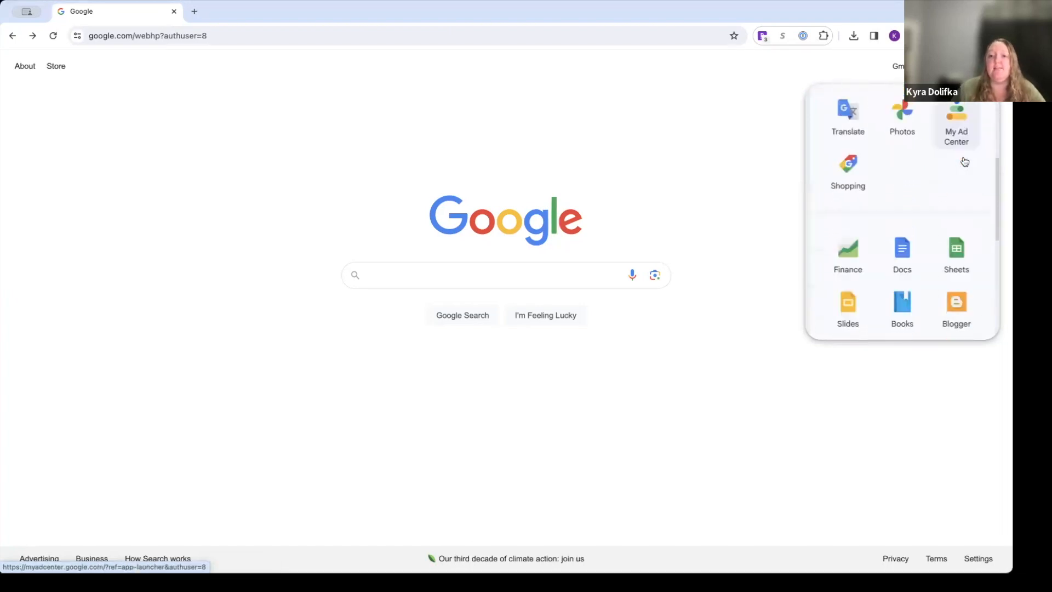
pyautogui.scroll(-4, 960, 155)
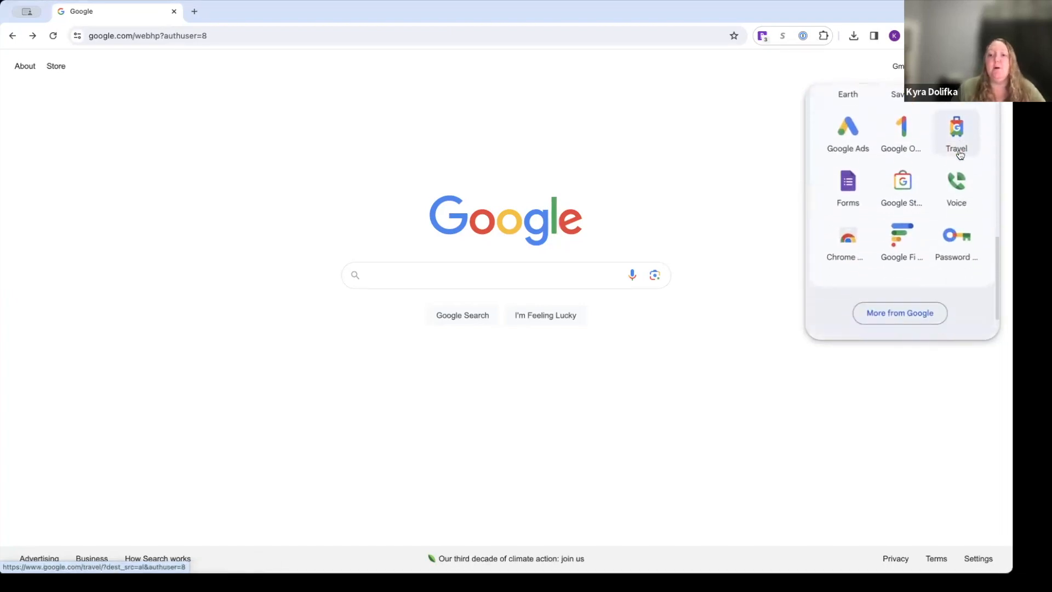
pyautogui.scroll(10, 960, 155)
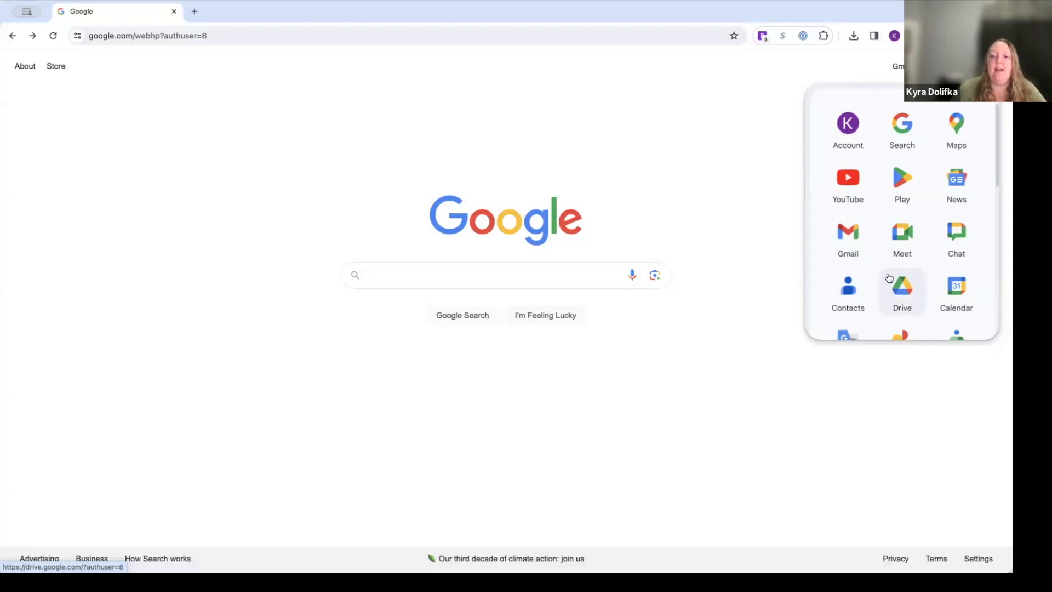
pyautogui.click(915, 314)
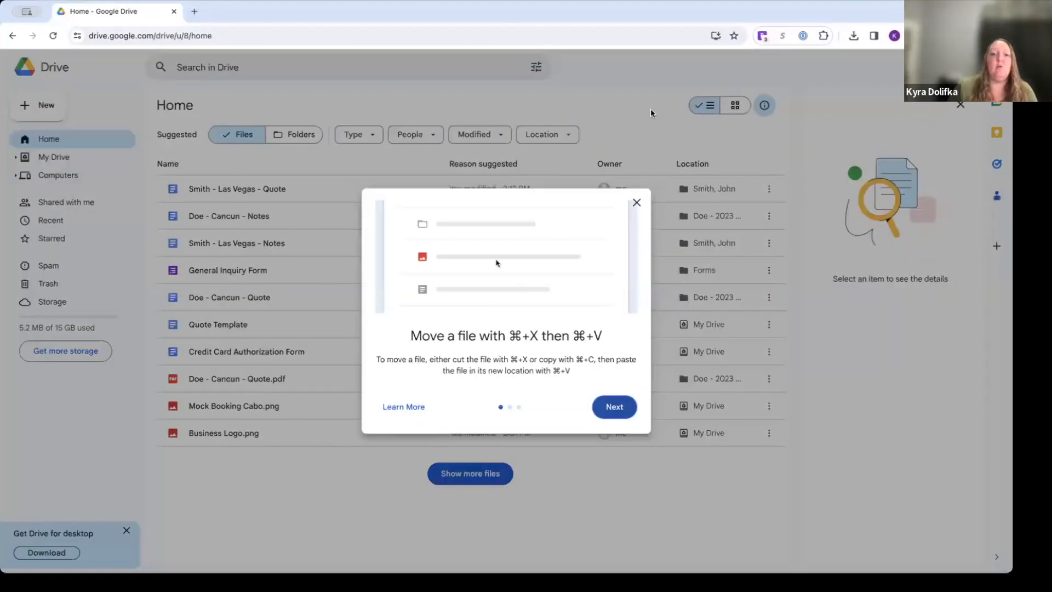
pyautogui.click(636, 204)
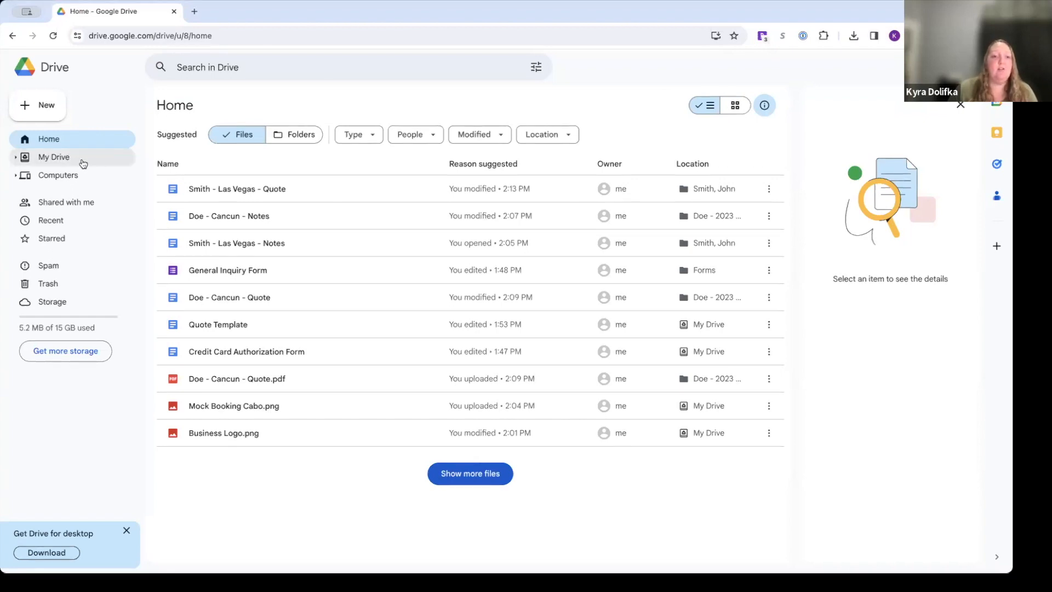
# - Open My Drive and make it the start page instead of Home
pyautogui.click(90, 162)
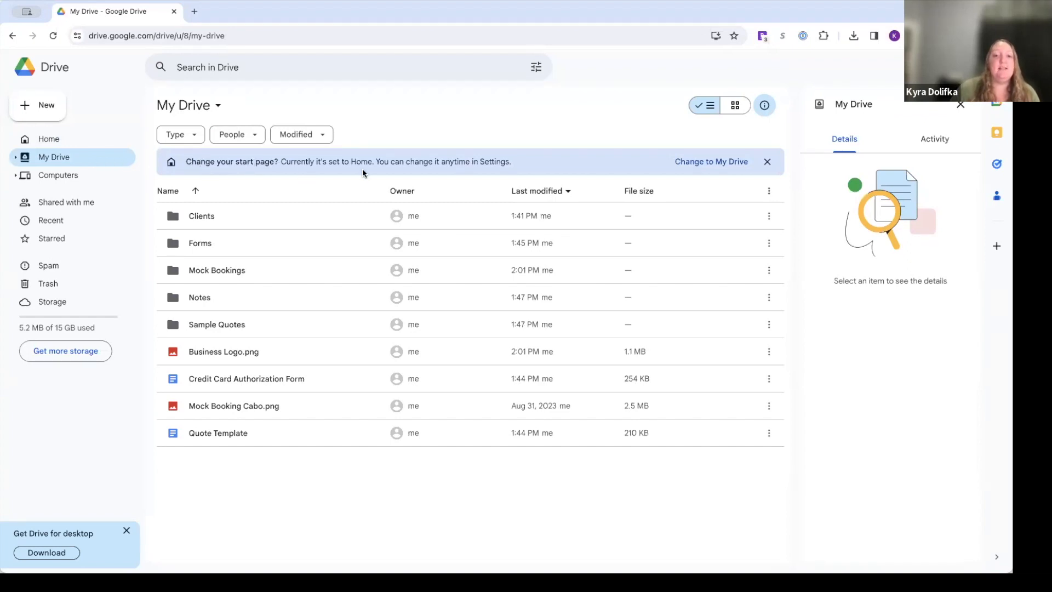
pyautogui.click(715, 164)
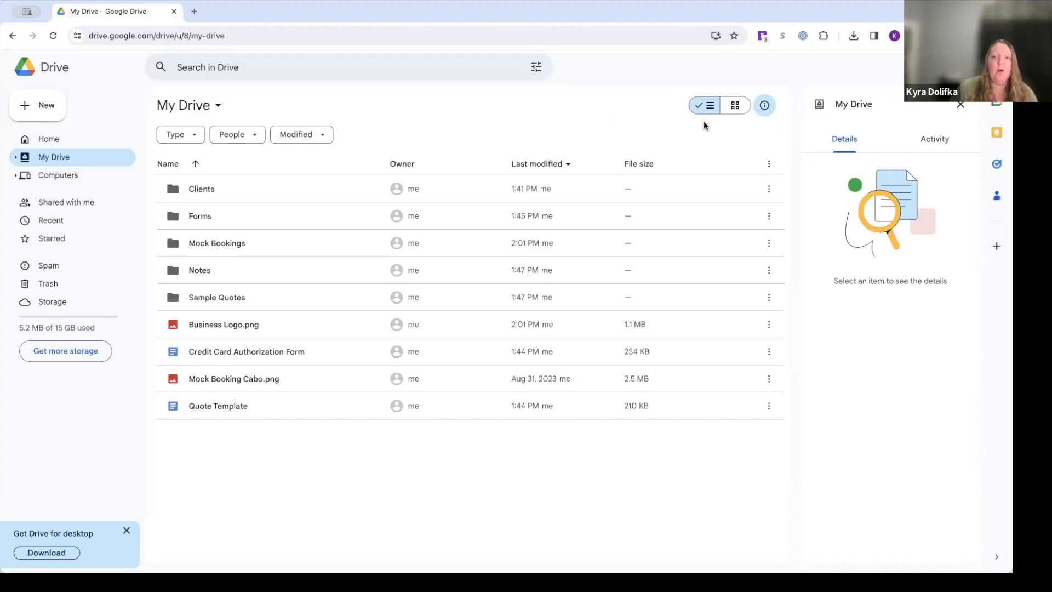
# - Preview My Drive in grid layout, return it to list layout and hide the details pane
pyautogui.click(742, 112)
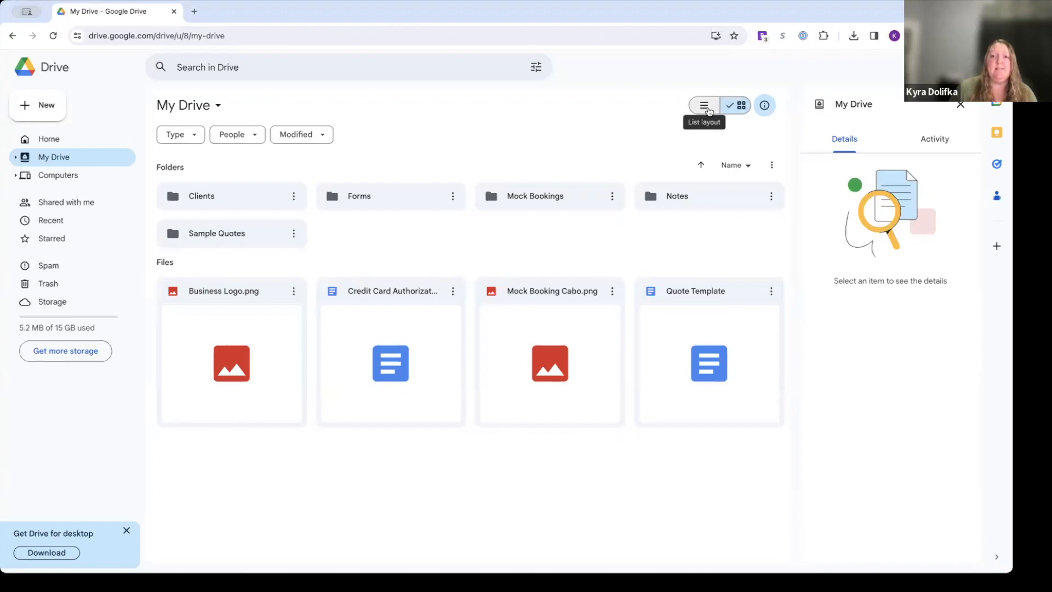
pyautogui.click(707, 109)
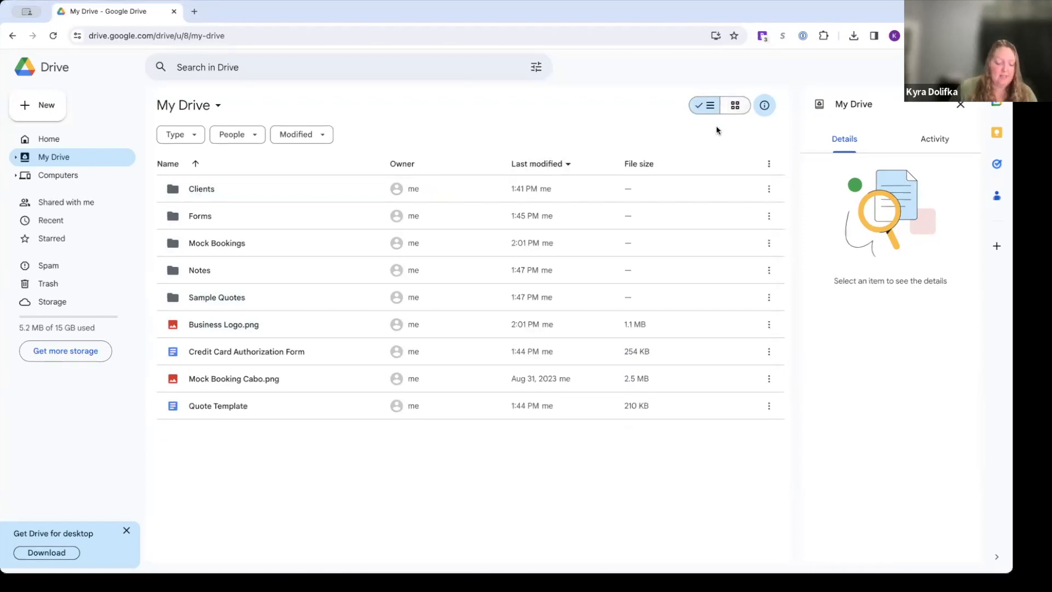
pyautogui.click(960, 105)
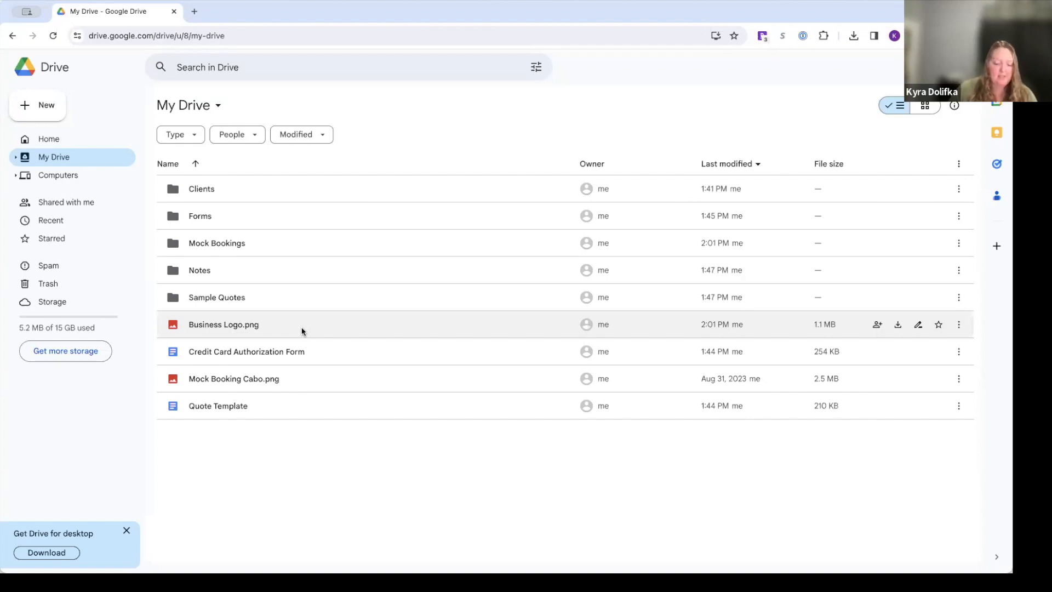
# - Create a folder named Images in My Drive and move Business Logo.png into it
pyautogui.click(43, 121)
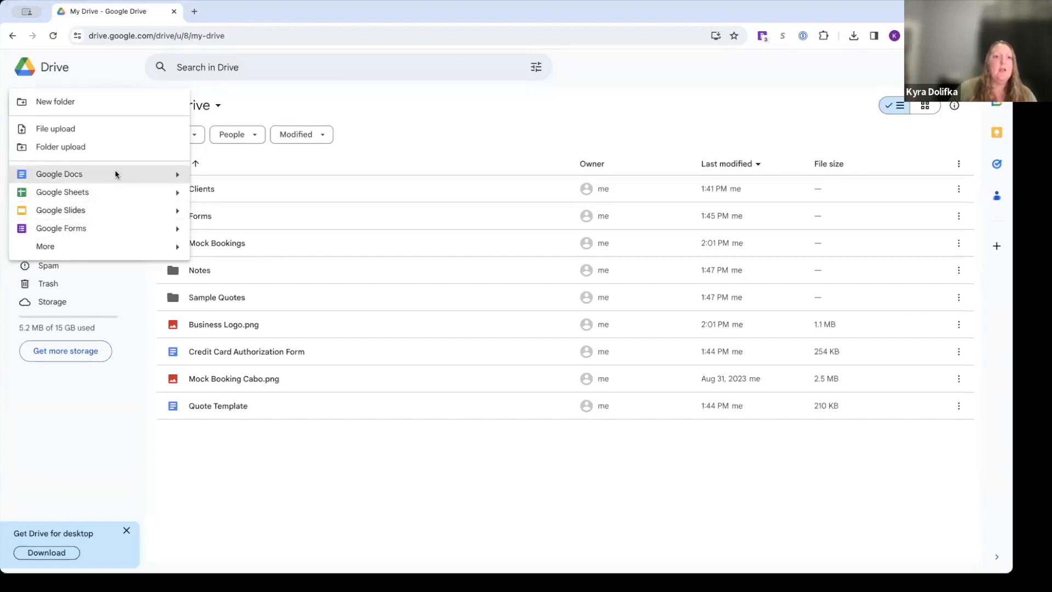
pyautogui.click(113, 101)
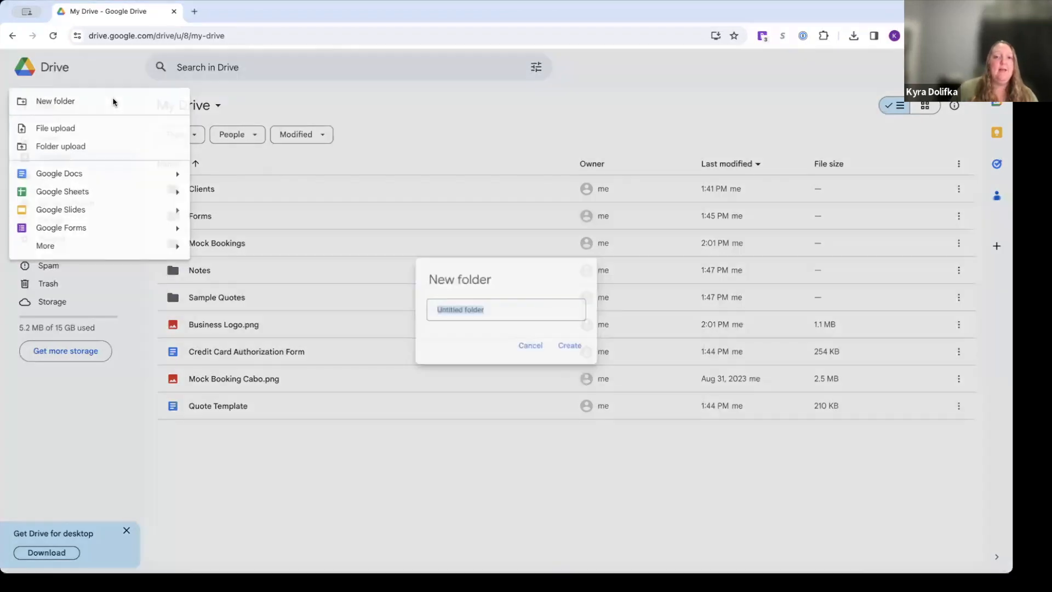
pyautogui.write('Images')
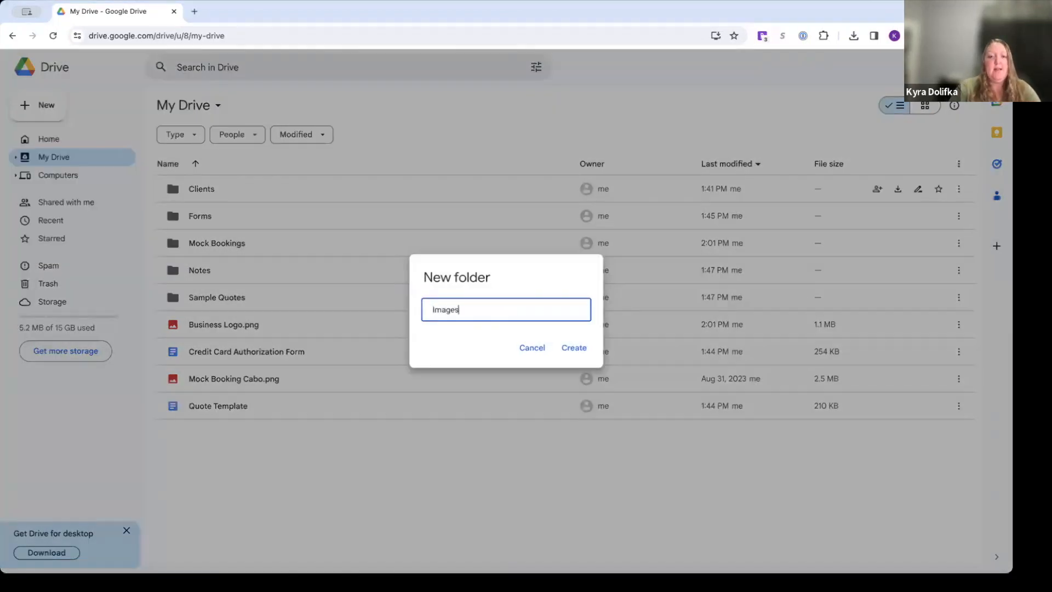
pyautogui.press('Return')
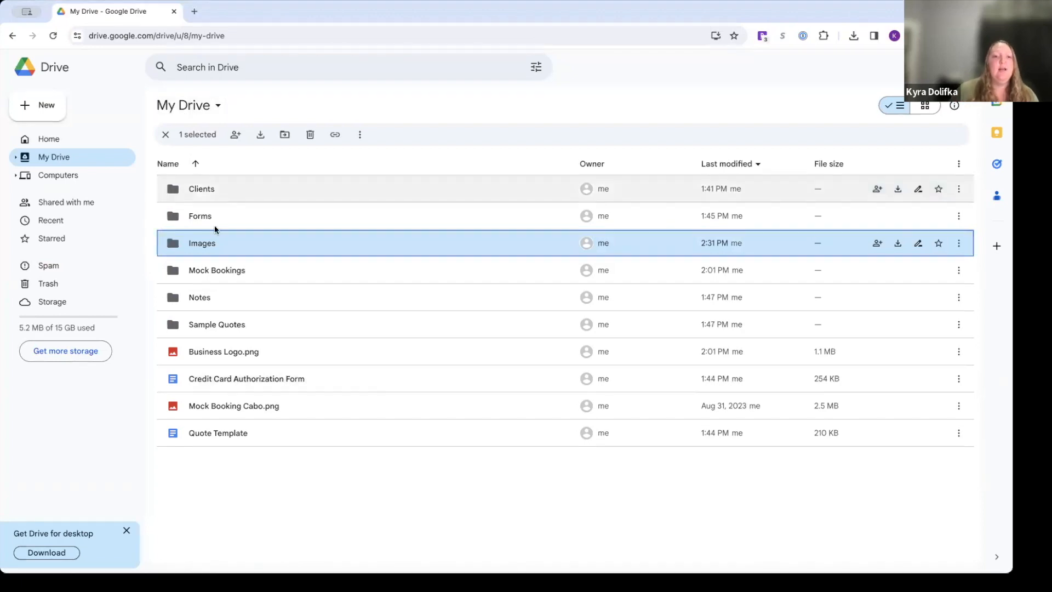
pyautogui.click(294, 357)
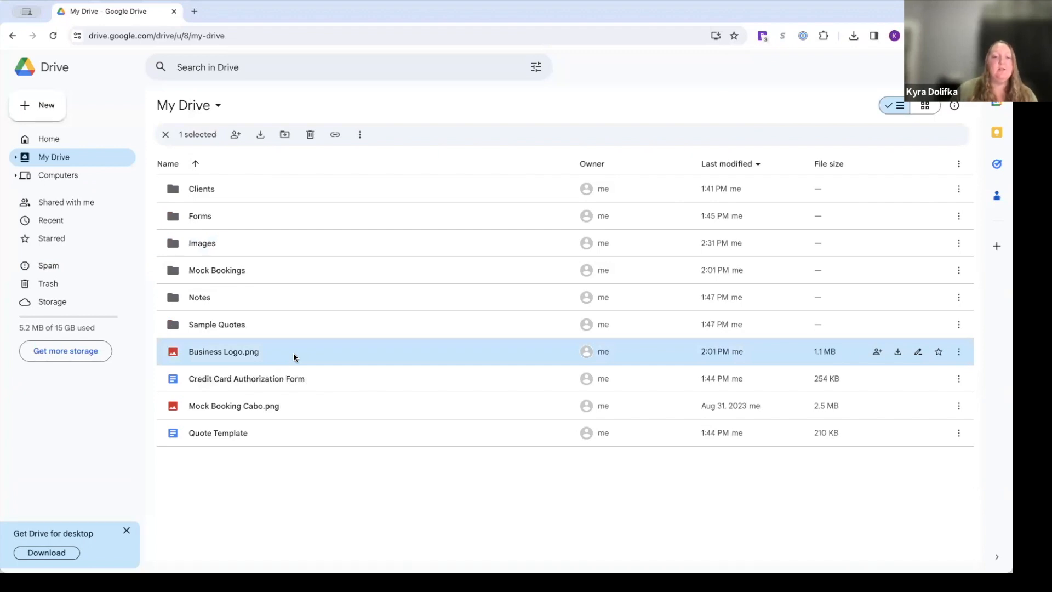
pyautogui.moveTo(294, 357); pyautogui.dragTo(294, 250)
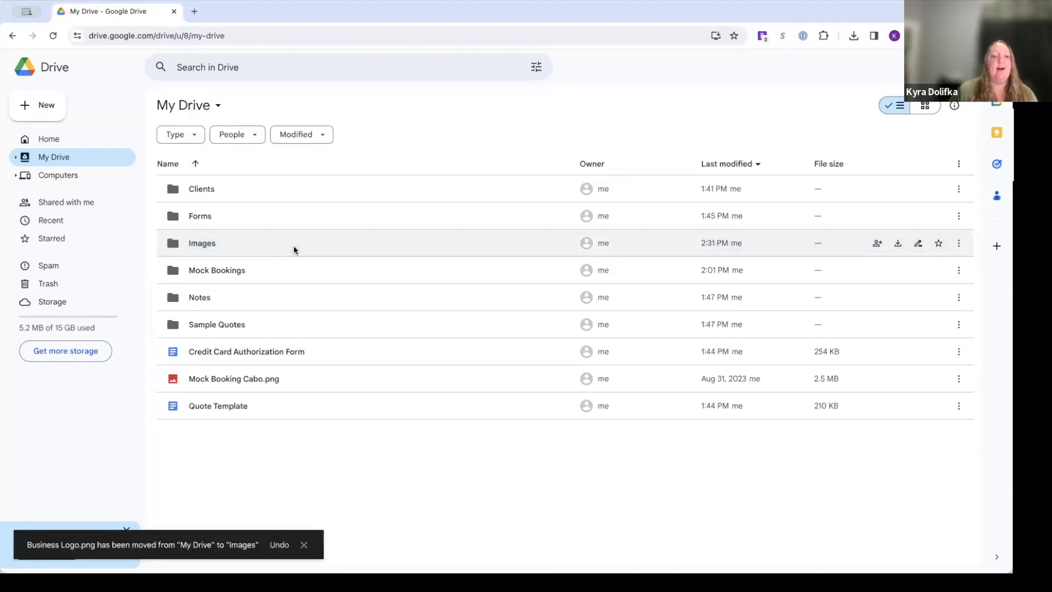
# - Move Mock Booking Cabo.png into the Mock Bookings folder, choosing the destination from all My Drive locations
pyautogui.rightClick(305, 379)
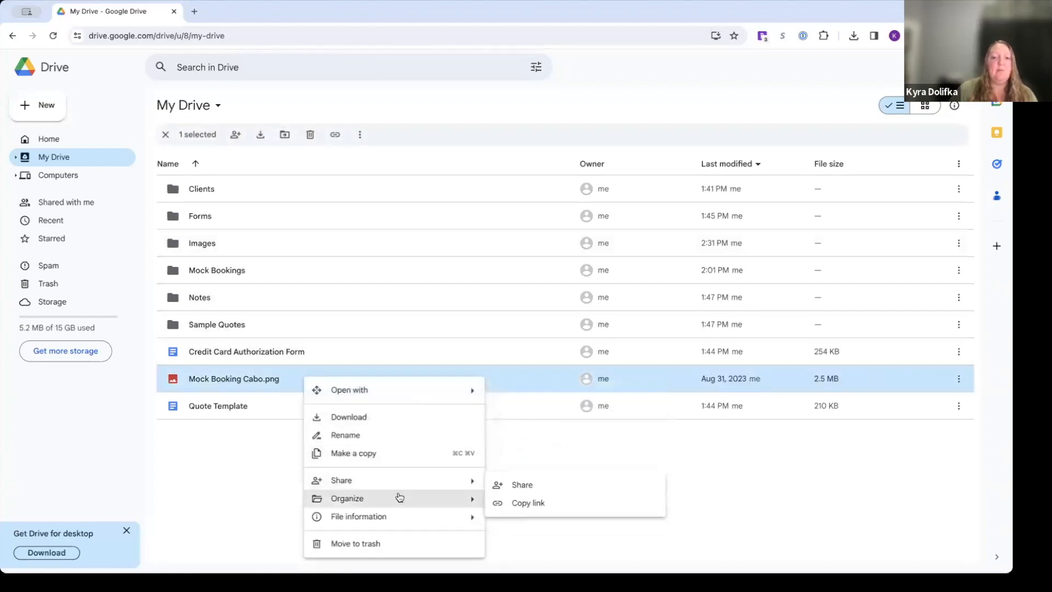
pyautogui.moveTo(400, 497)
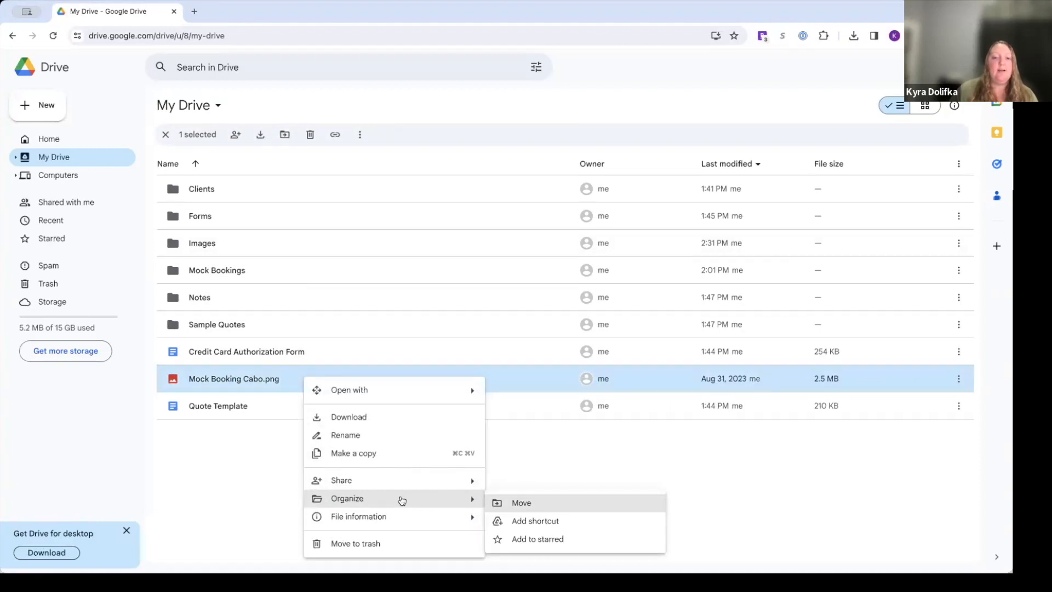
pyautogui.click(554, 503)
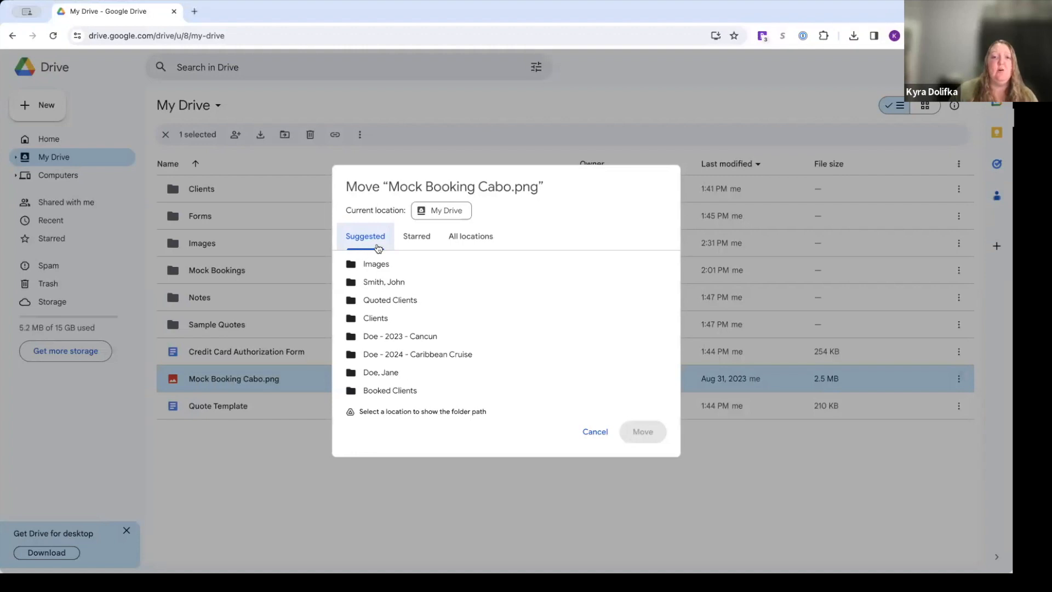
pyautogui.click(468, 244)
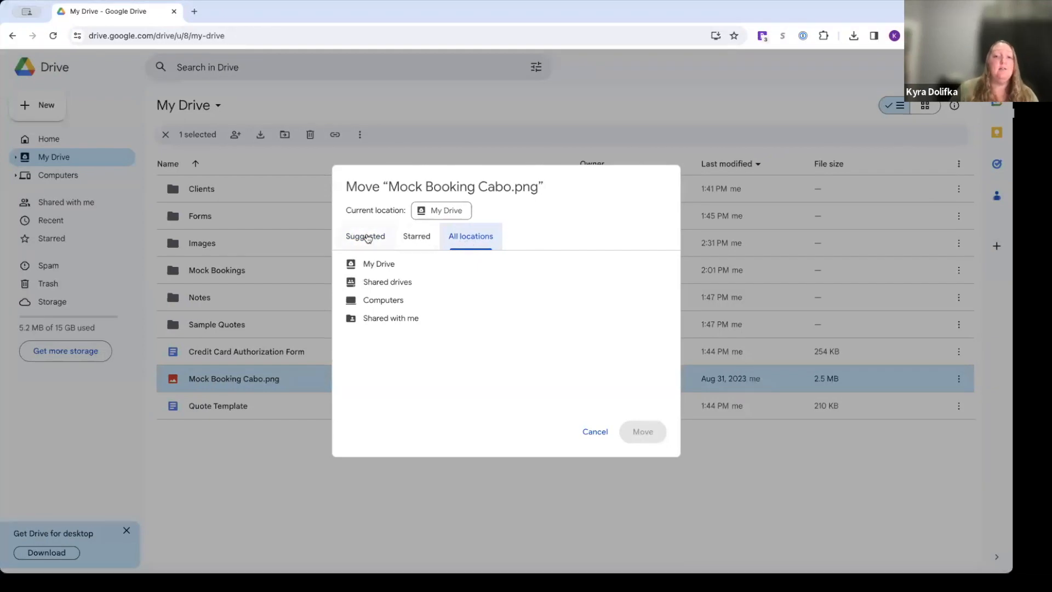
pyautogui.click(368, 237)
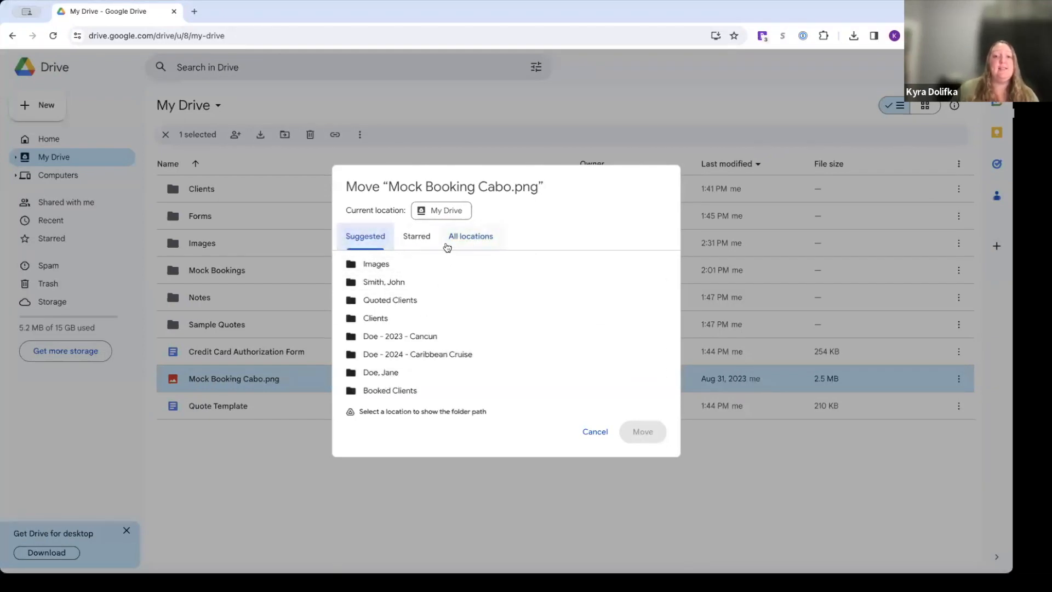
pyautogui.click(458, 242)
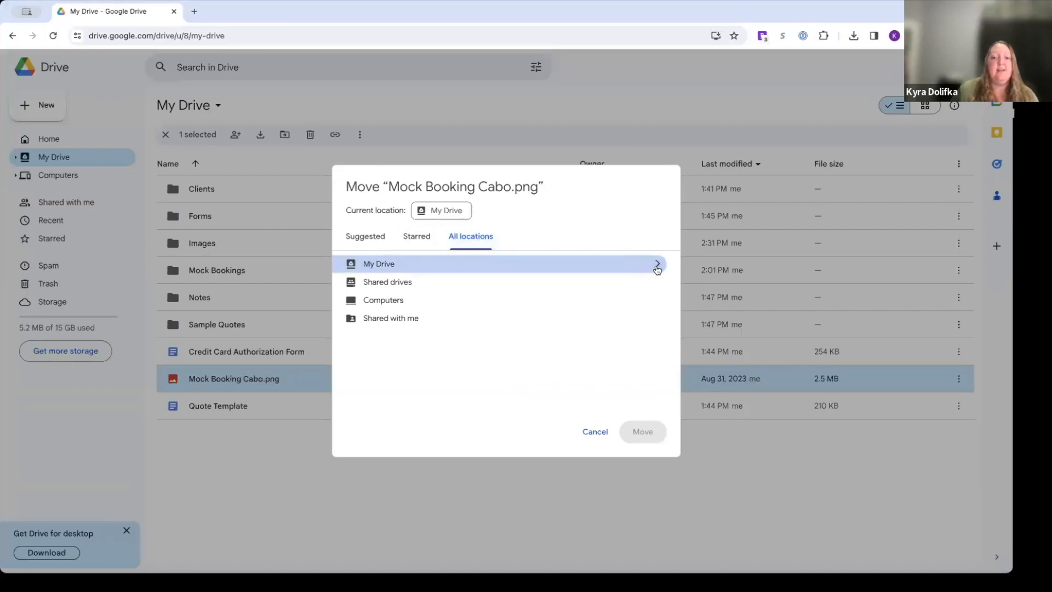
pyautogui.click(656, 266)
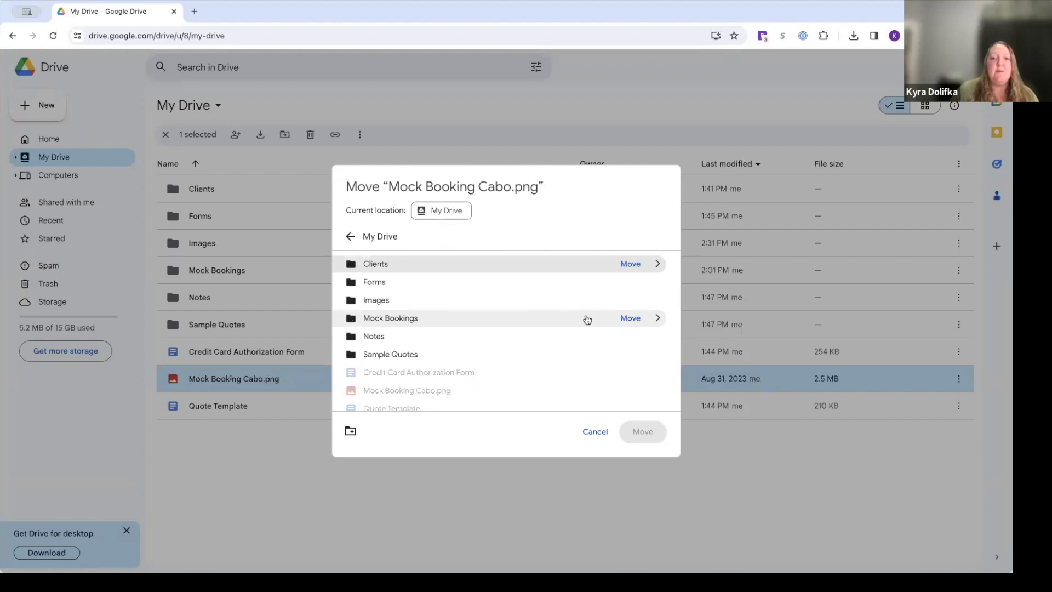
pyautogui.click(630, 319)
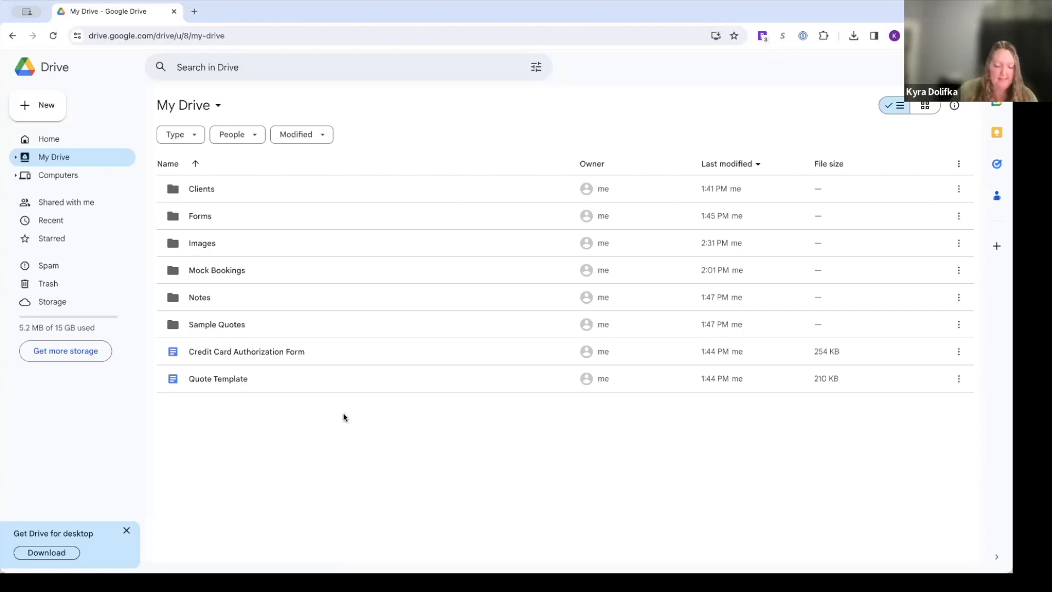
# - Open the Las Vegas quote document from the client's folder within Quoted Clients in the Clients folder
pyautogui.doubleClick(321, 195)
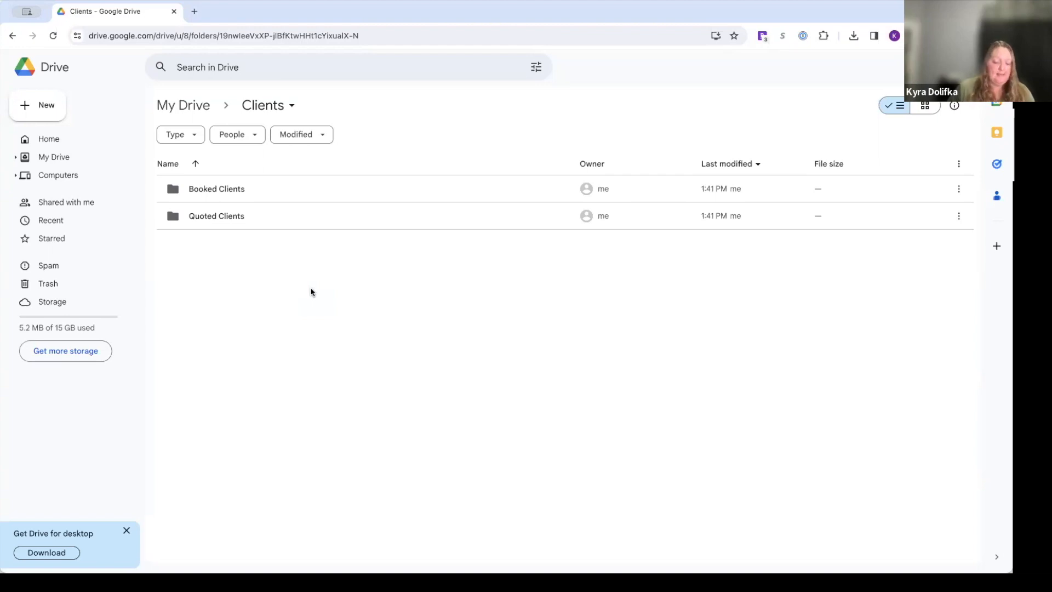
pyautogui.doubleClick(321, 221)
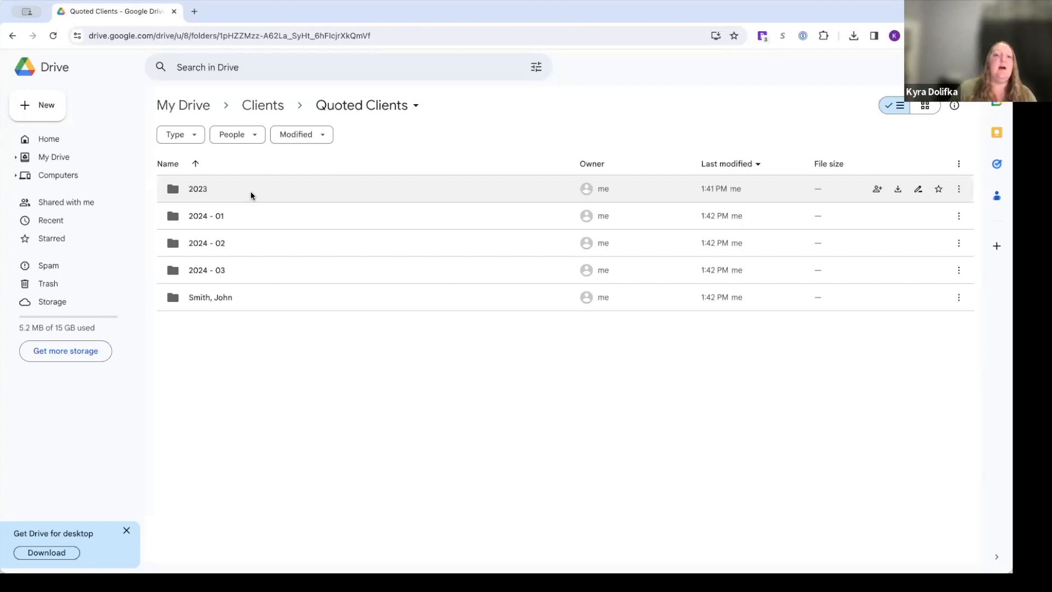
pyautogui.doubleClick(252, 299)
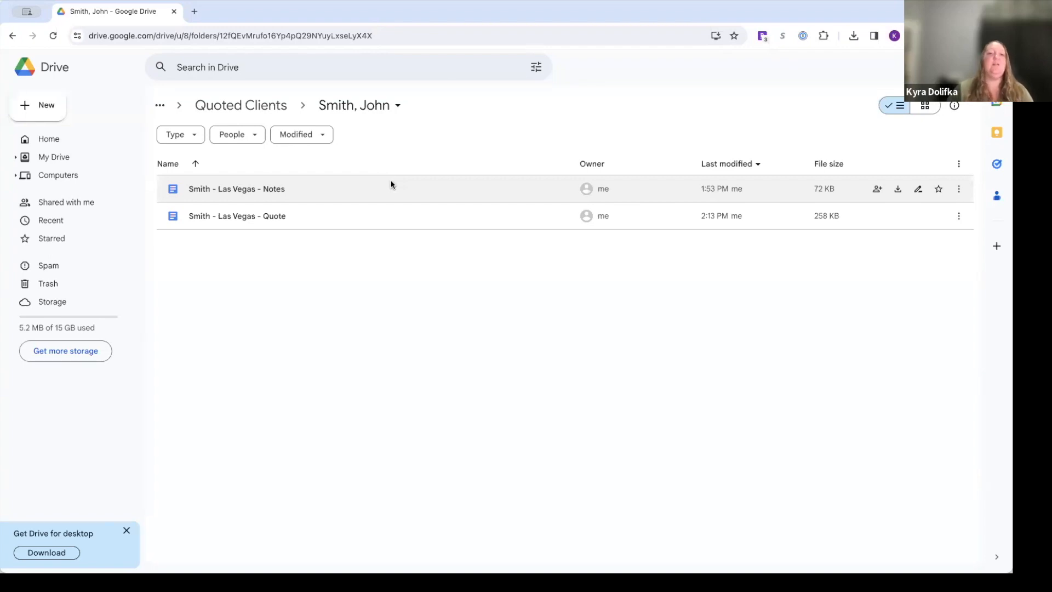
pyautogui.doubleClick(377, 213)
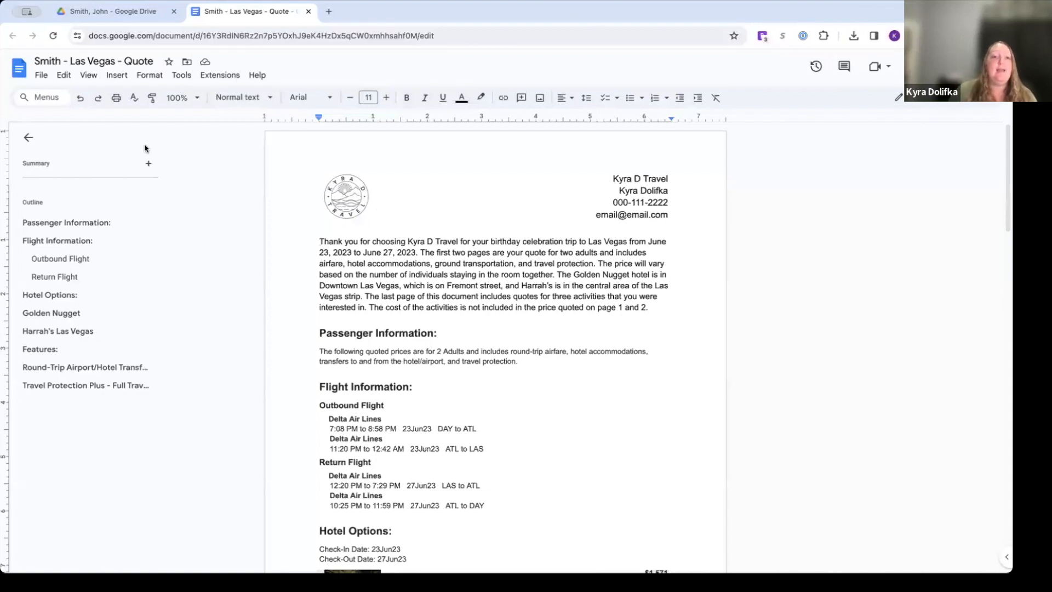
# - Download the Las Vegas quote as a PDF document and dismiss the download list
pyautogui.click(41, 76)
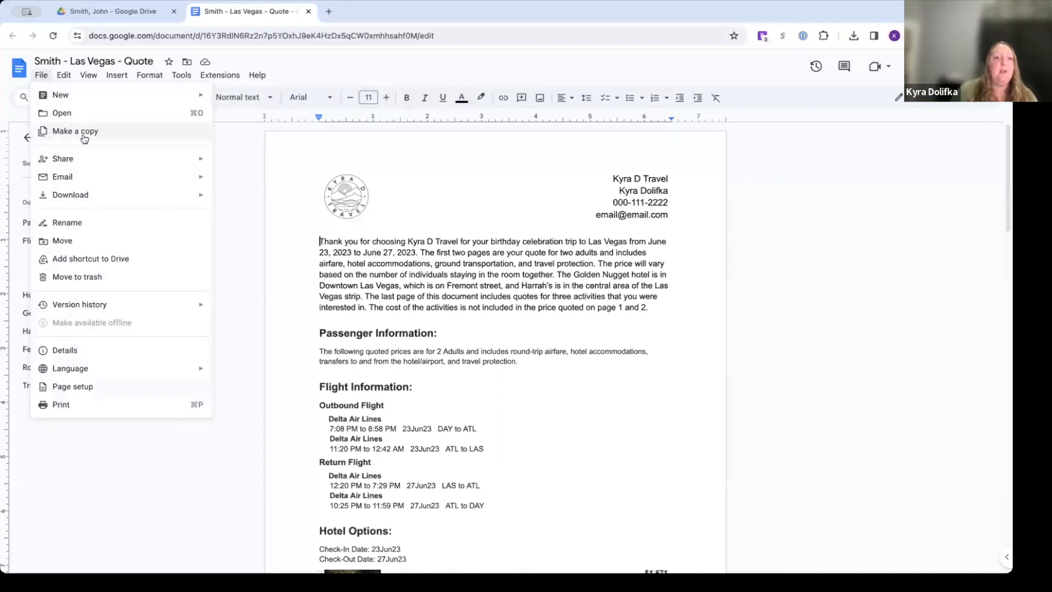
pyautogui.moveTo(106, 195)
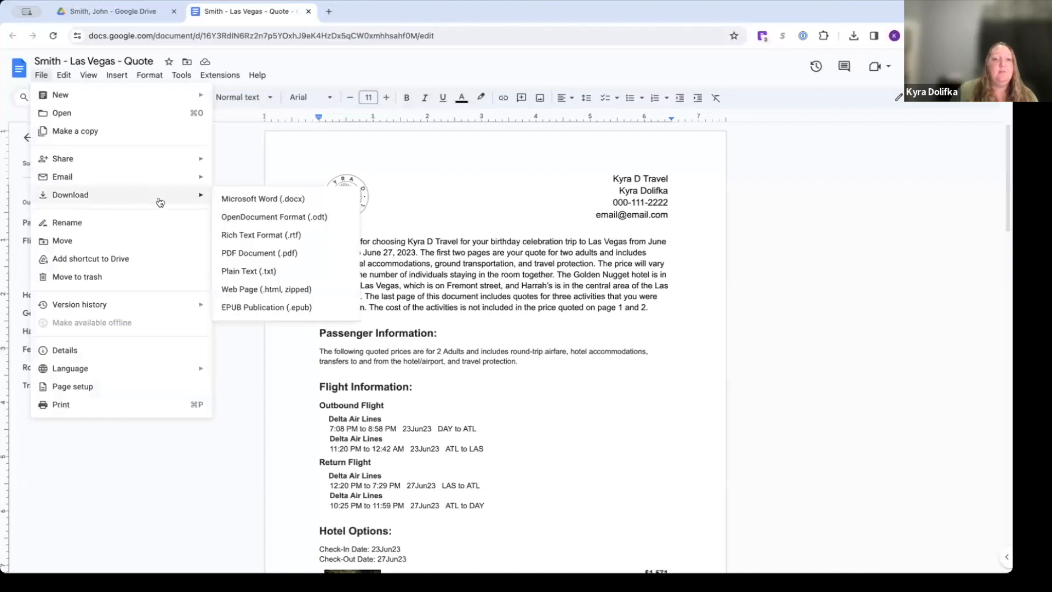
pyautogui.click(315, 254)
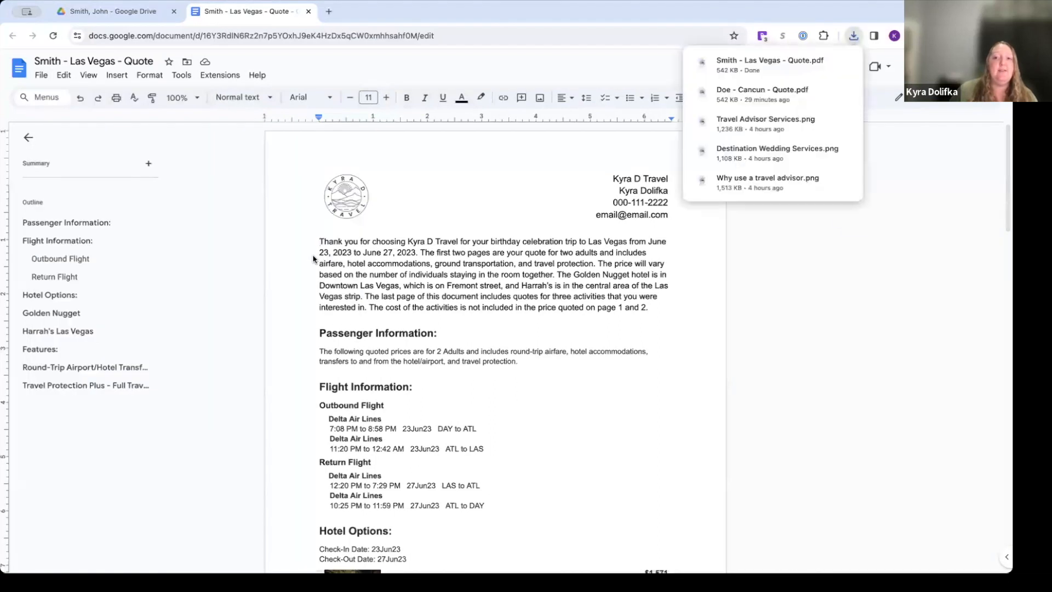
pyautogui.click(844, 214)
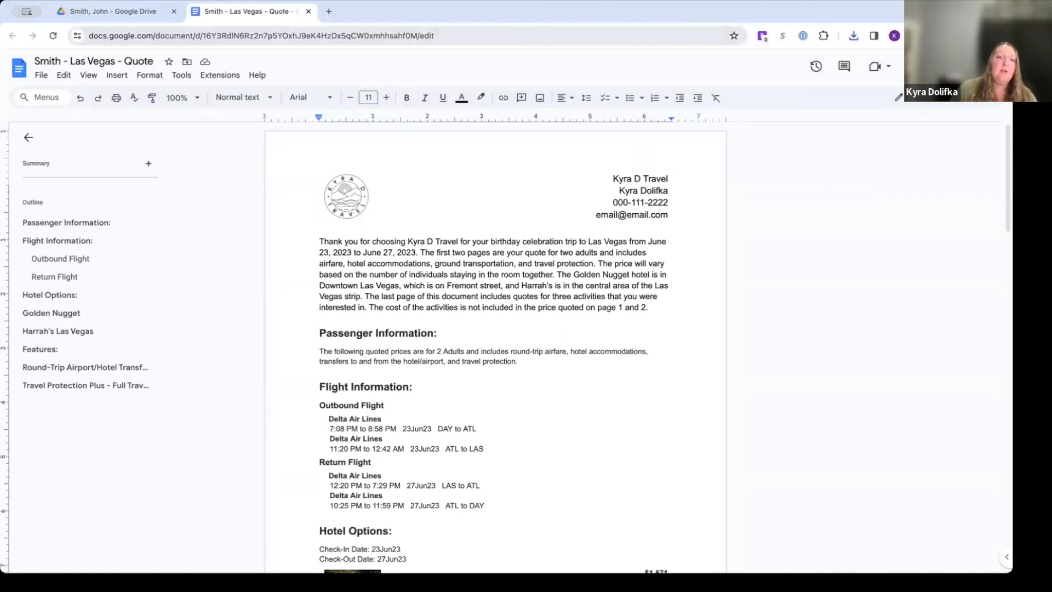
# - Upload the downloaded Las Vegas quote PDF into the client's folder in Google Drive
pyautogui.click(154, 16)
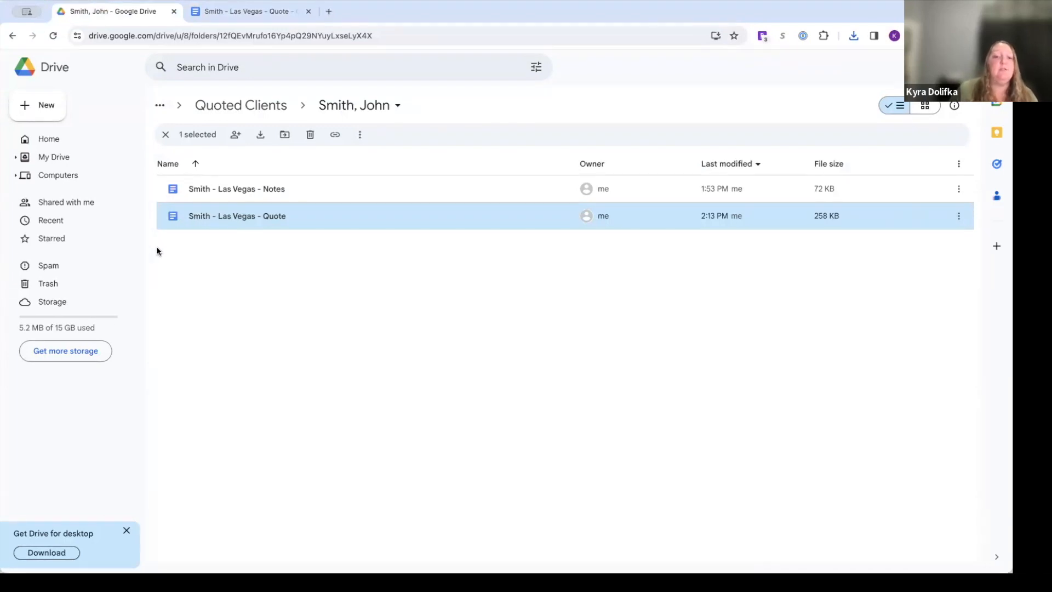
pyautogui.click(55, 107)
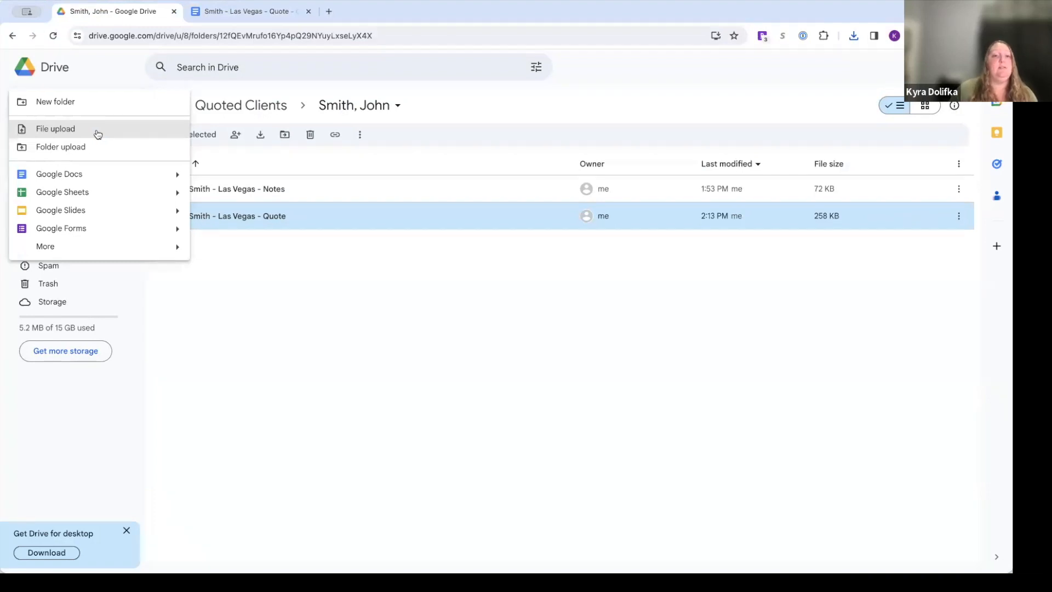
pyautogui.click(357, 283)
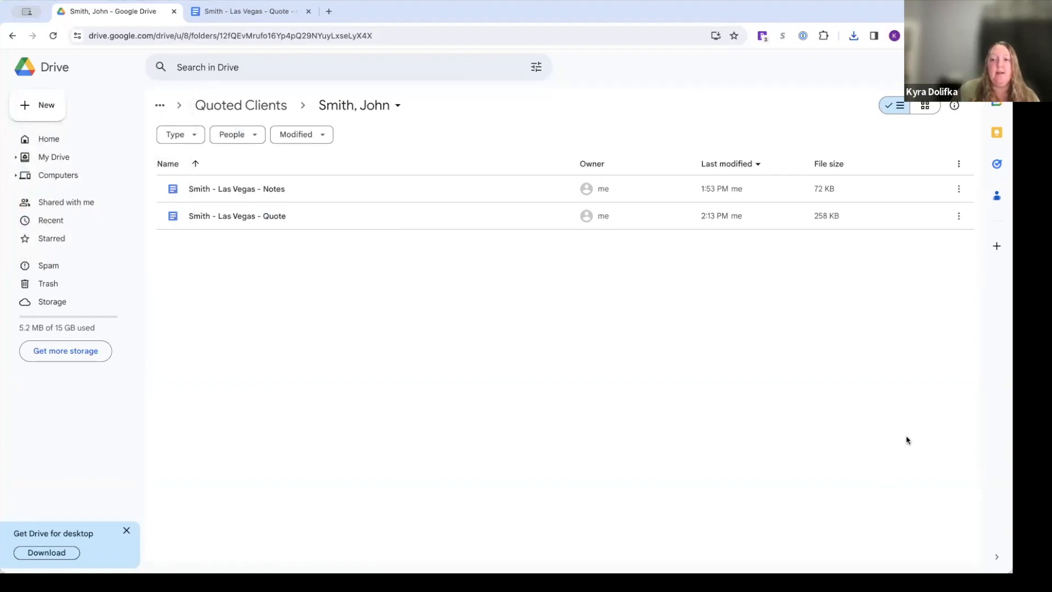
pyautogui.moveTo(939, 434); pyautogui.dragTo(396, 321)
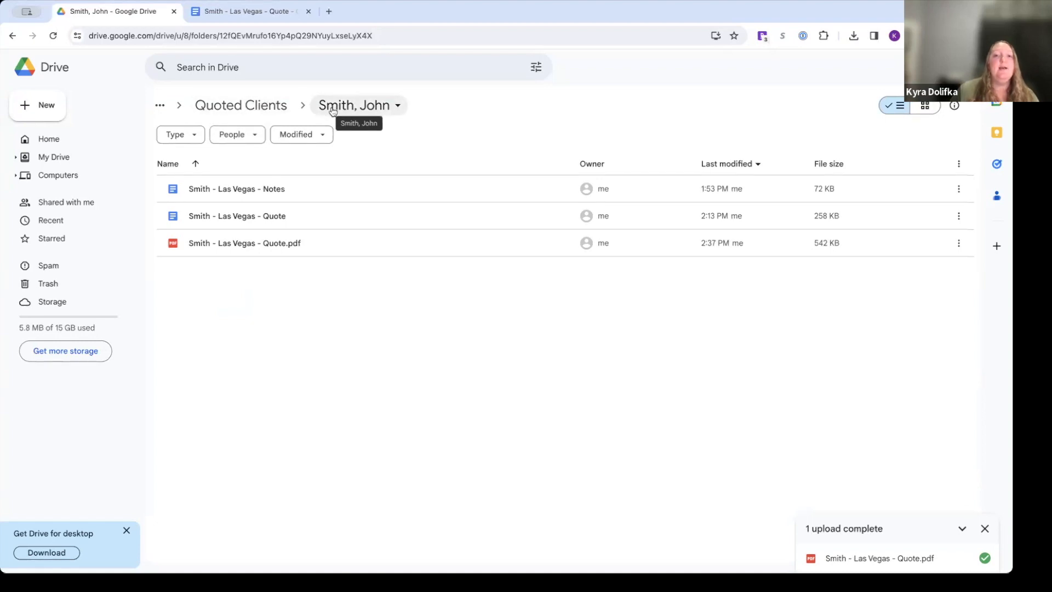
# - Return to My Drive and open the Credit Card Authorization Form document
pyautogui.click(160, 105)
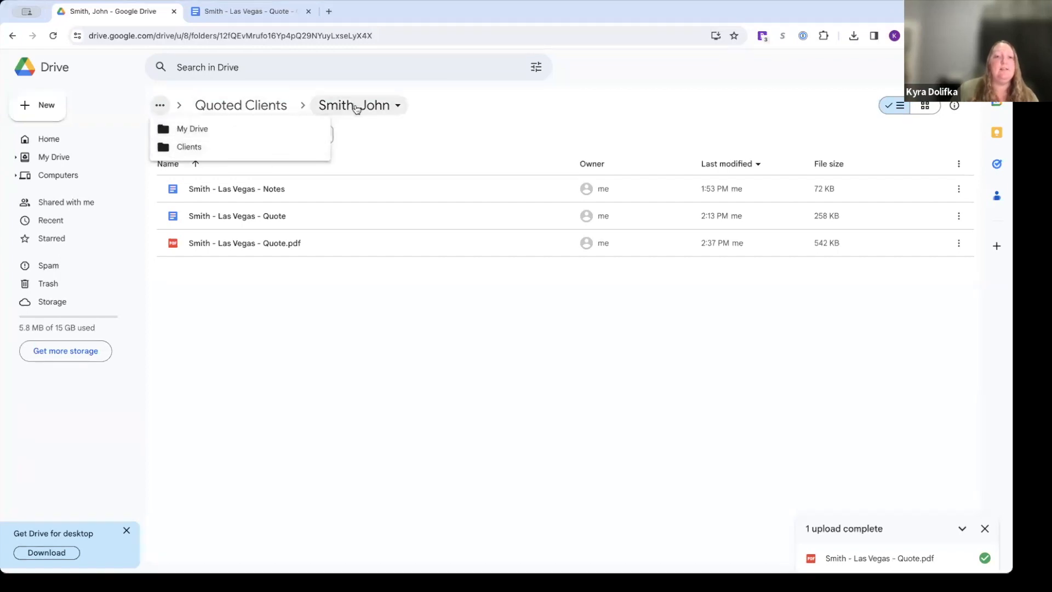
pyautogui.click(215, 129)
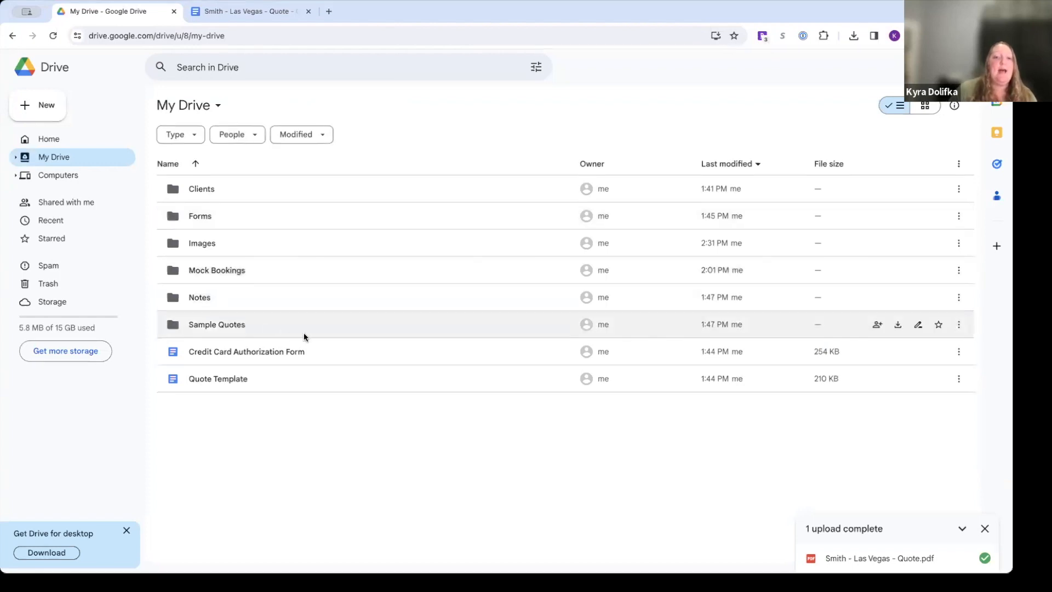
pyautogui.doubleClick(342, 355)
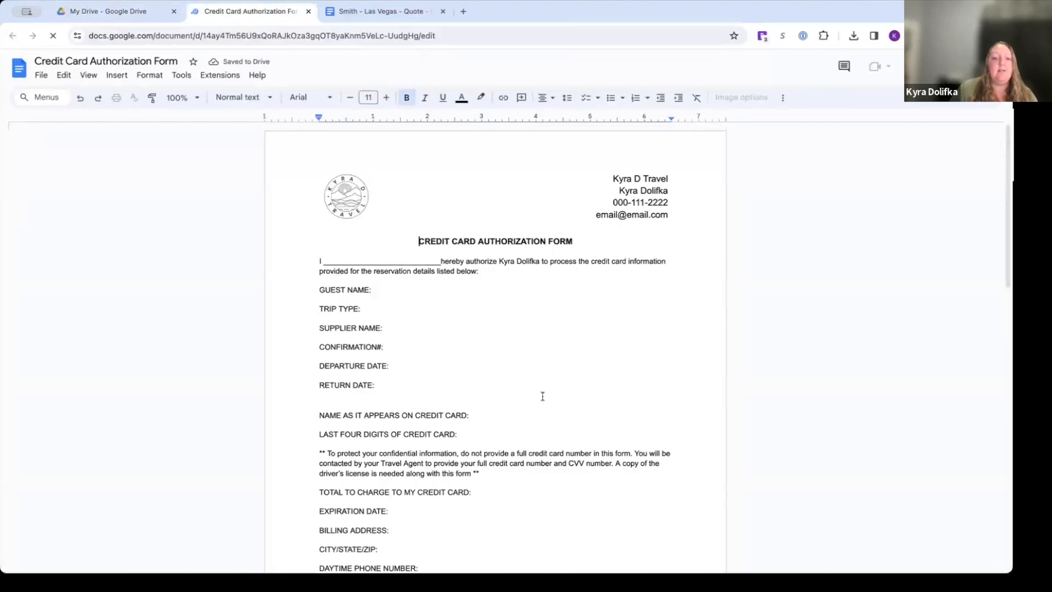
# - Review the Credit Card Authorization Form and remove the blank second page at its end
pyautogui.scroll(-2, 542, 394)
pyautogui.scroll(-5, 542, 396)
pyautogui.scroll(4, 543, 396)
pyautogui.scroll(1, 542, 396)
pyautogui.scroll(-5, 452, 463)
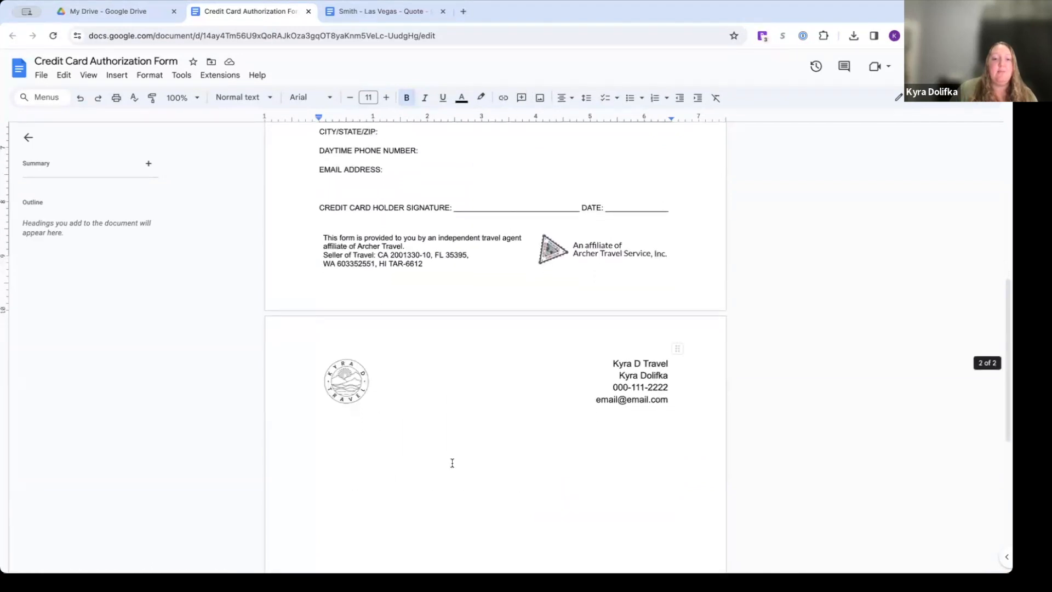
pyautogui.hotkey('ctrl', 'v')
pyautogui.scroll(3, 480, 337)
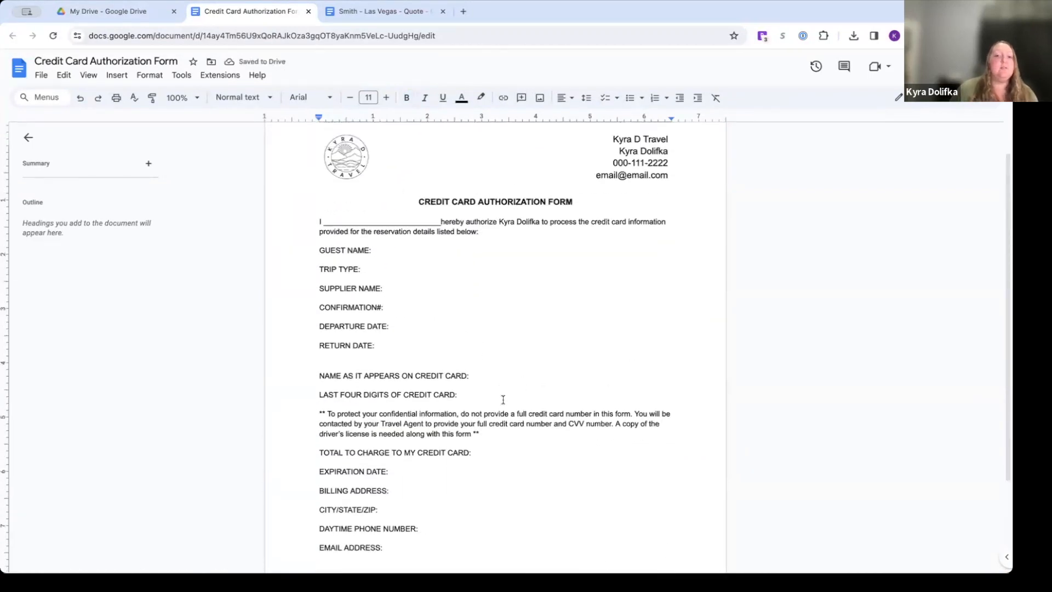
# - Make a copy of the Credit Card Authorization Form in My Drive
pyautogui.click(153, 12)
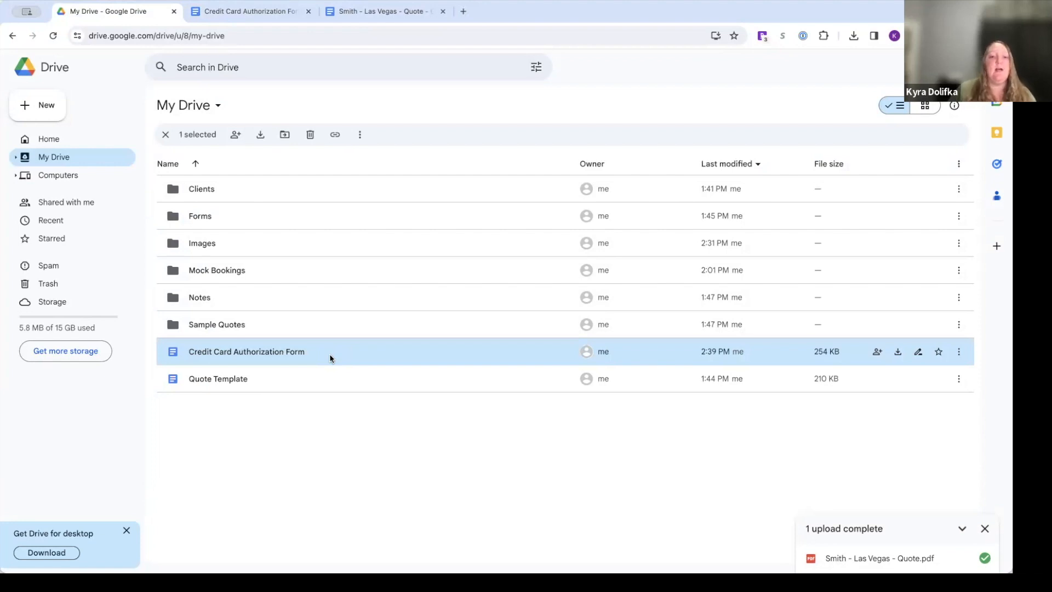
pyautogui.rightClick(330, 357)
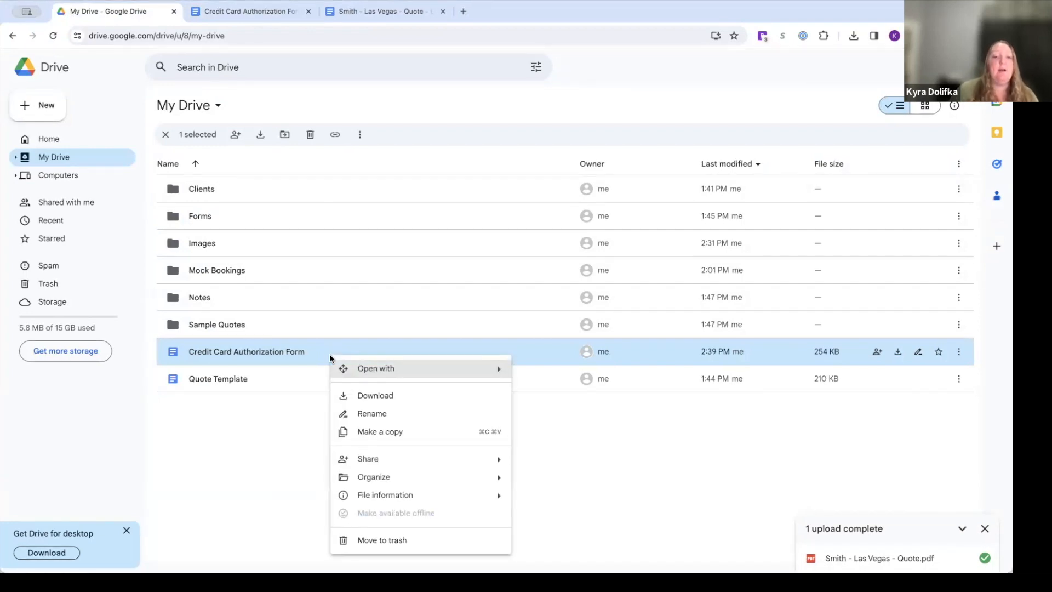
pyautogui.moveTo(353, 368)
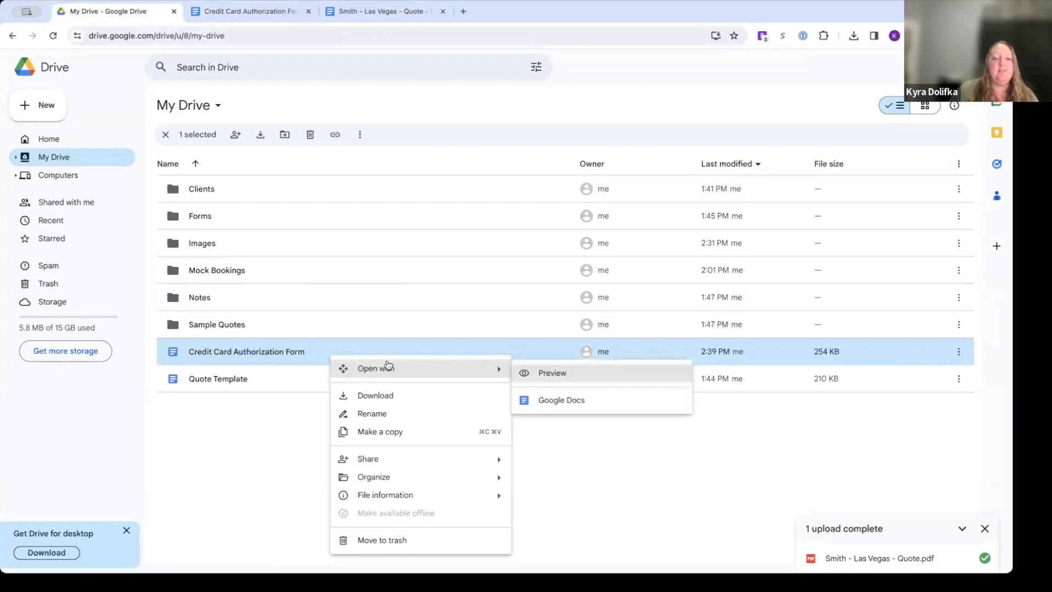
pyautogui.click(423, 436)
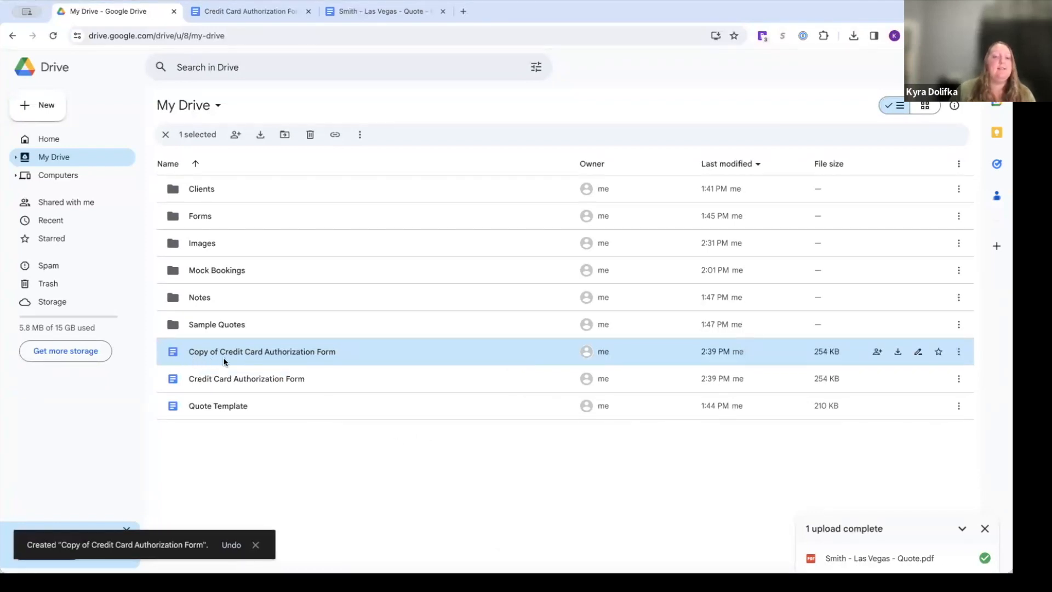
# - Move the copied Credit Card Authorization Form from My Drive into the quoted client's suggested folder
pyautogui.rightClick(420, 356)
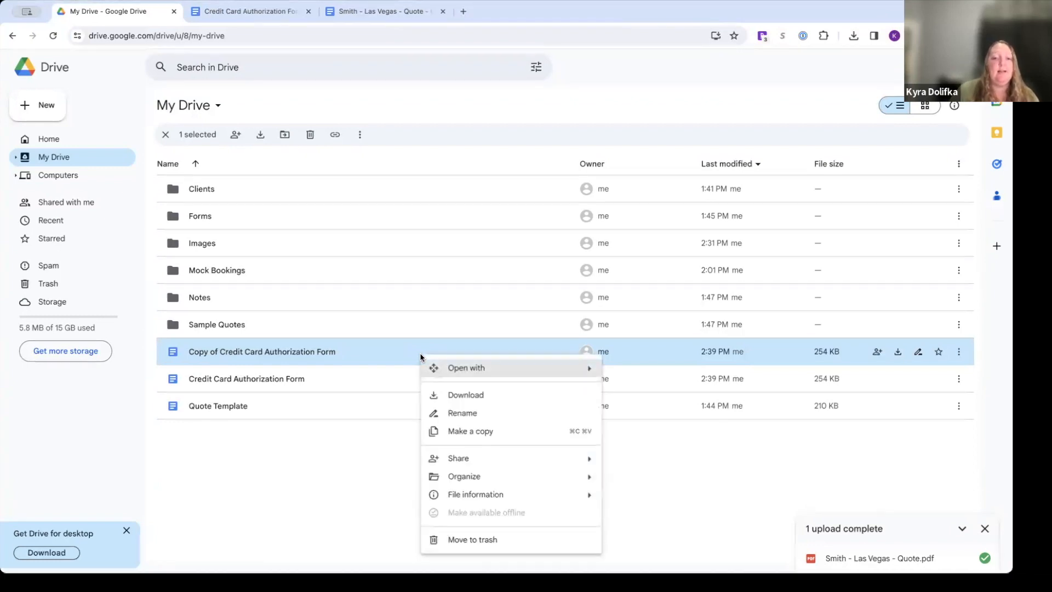
pyautogui.moveTo(501, 482)
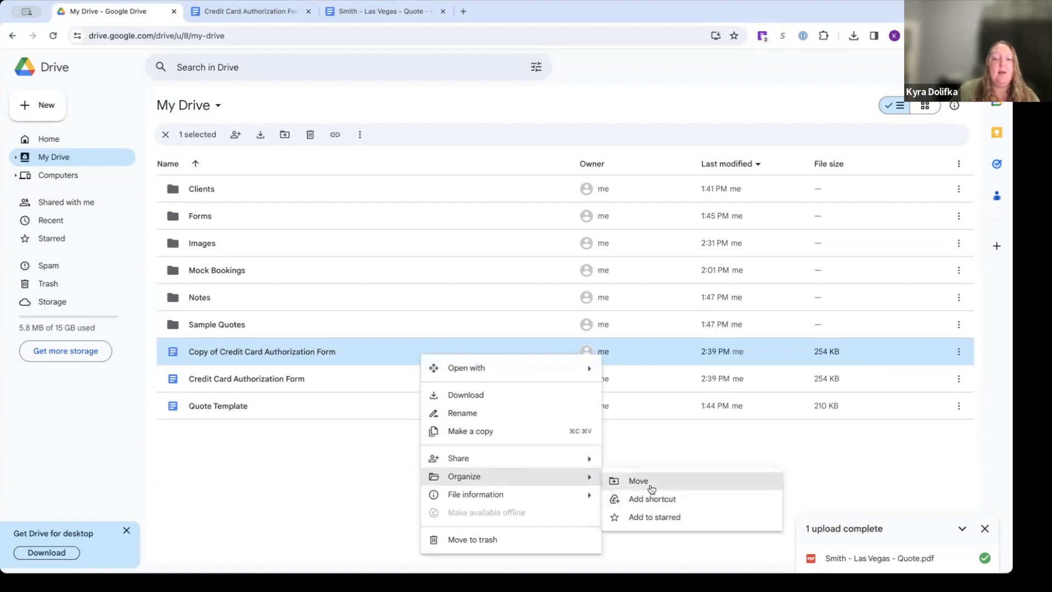
pyautogui.click(650, 487)
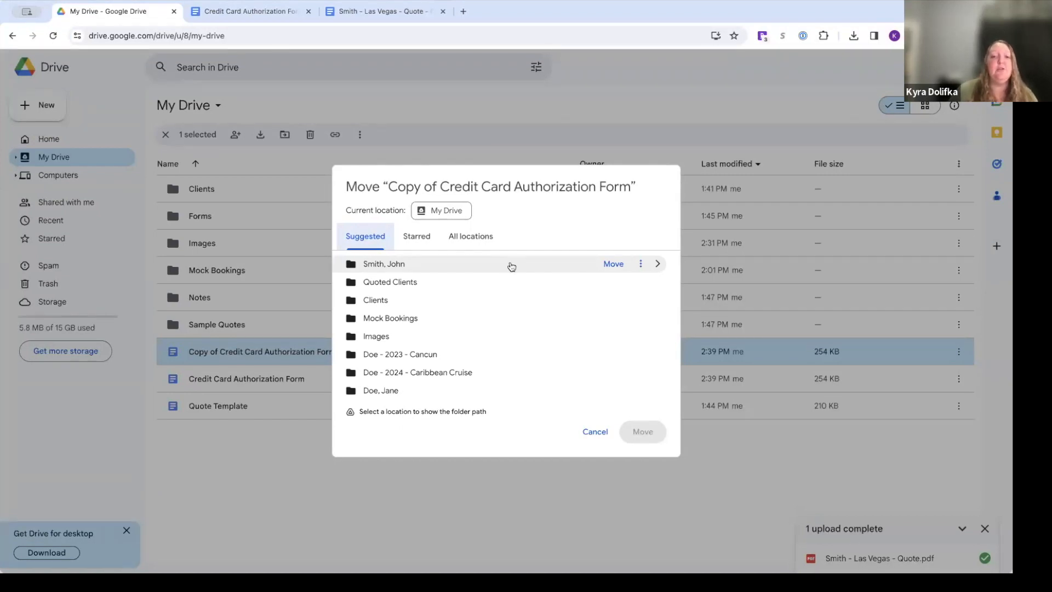
pyautogui.click(489, 236)
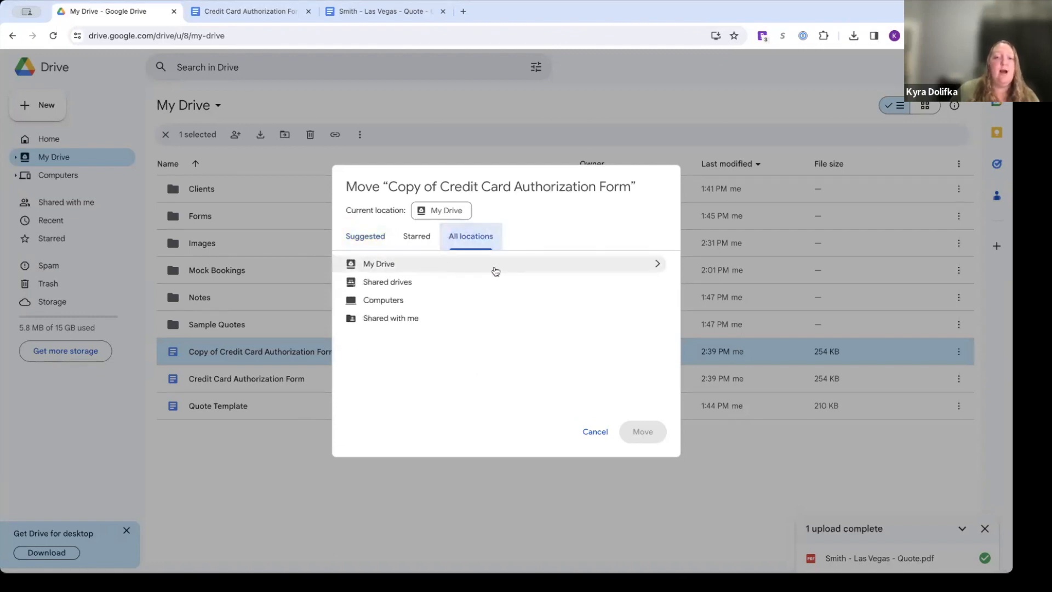
pyautogui.click(367, 237)
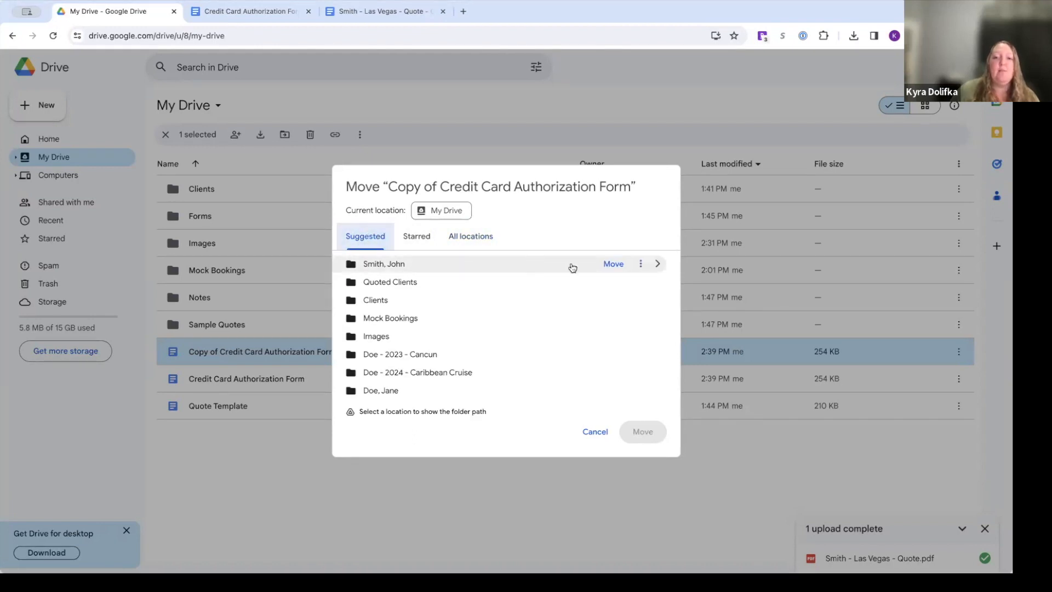
pyautogui.click(613, 265)
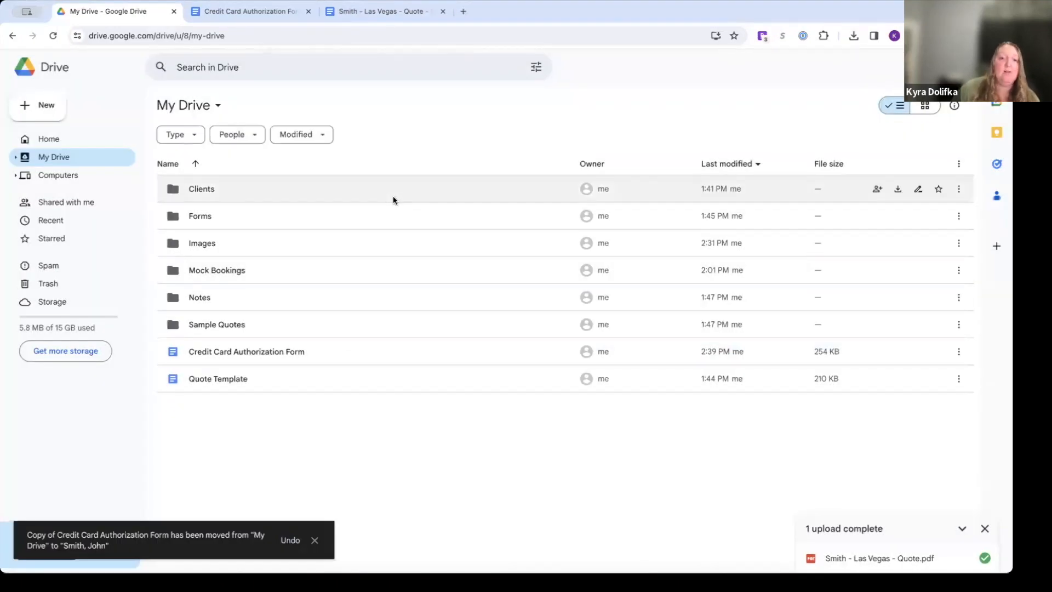
# - Check the copied authorization form in the client's folder within Quoted Clients, closing the leftover document tabs
pyautogui.doubleClick(360, 195)
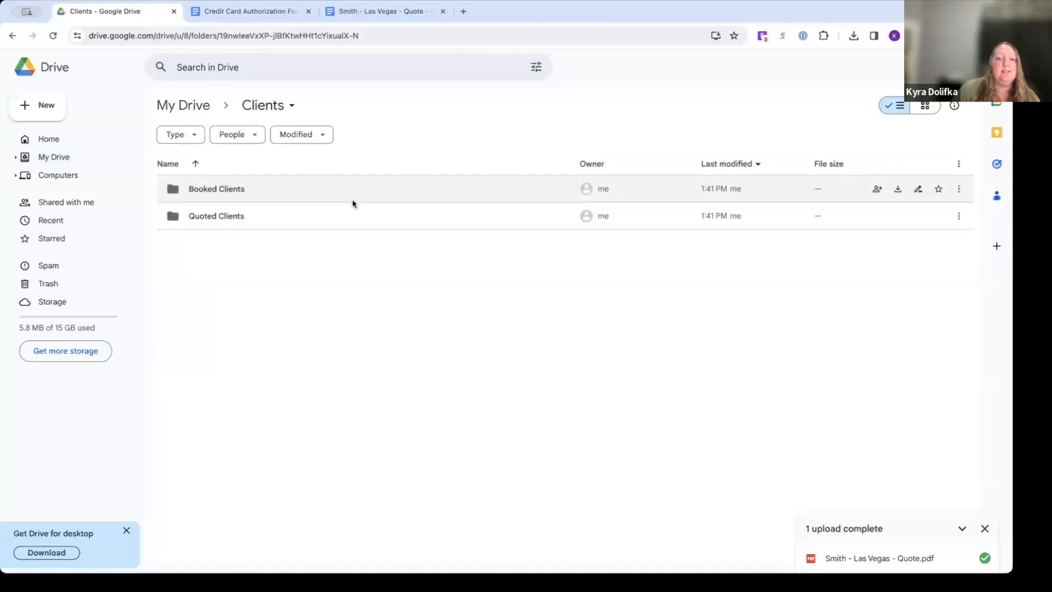
pyautogui.doubleClick(344, 211)
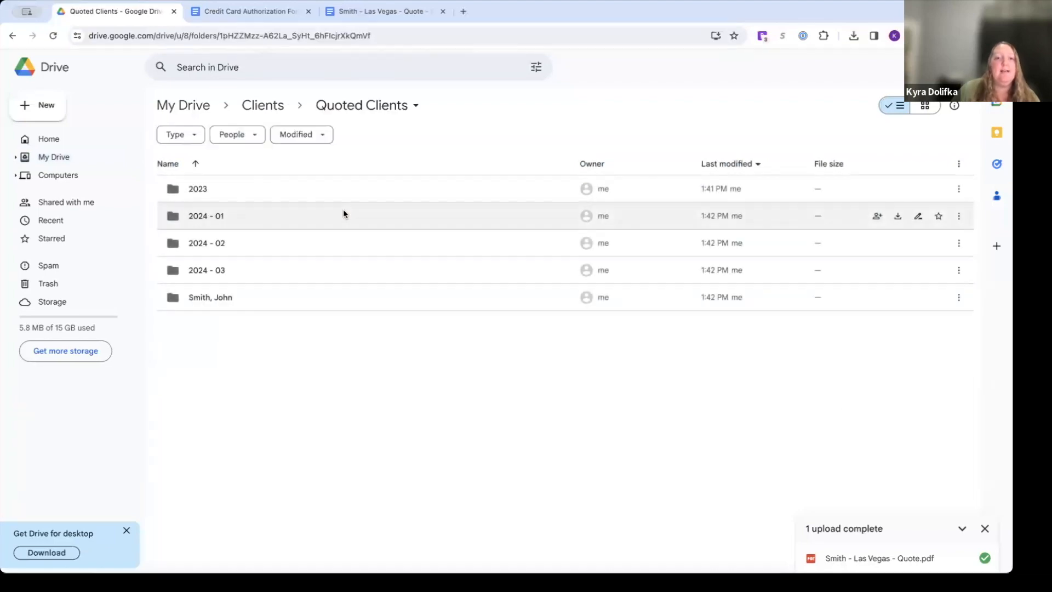
pyautogui.doubleClick(326, 296)
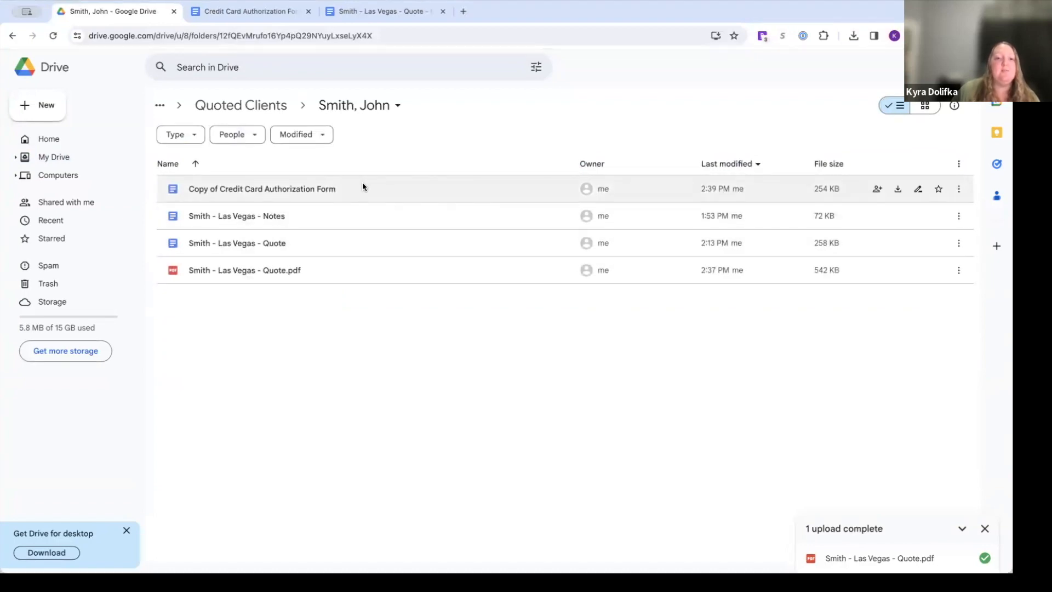
pyautogui.click(305, 11)
pyautogui.click(306, 13)
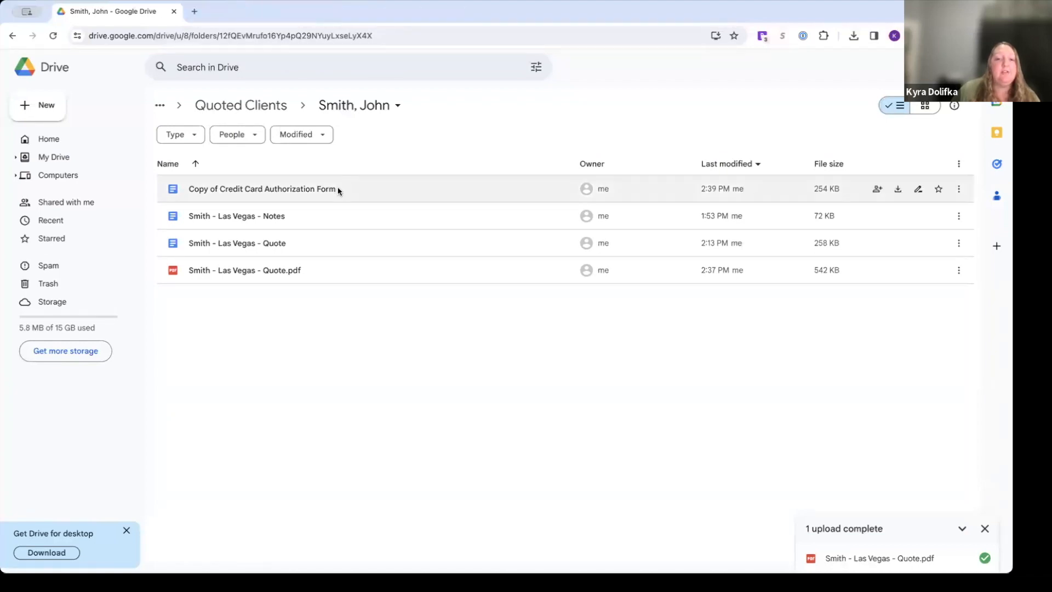
pyautogui.doubleClick(394, 189)
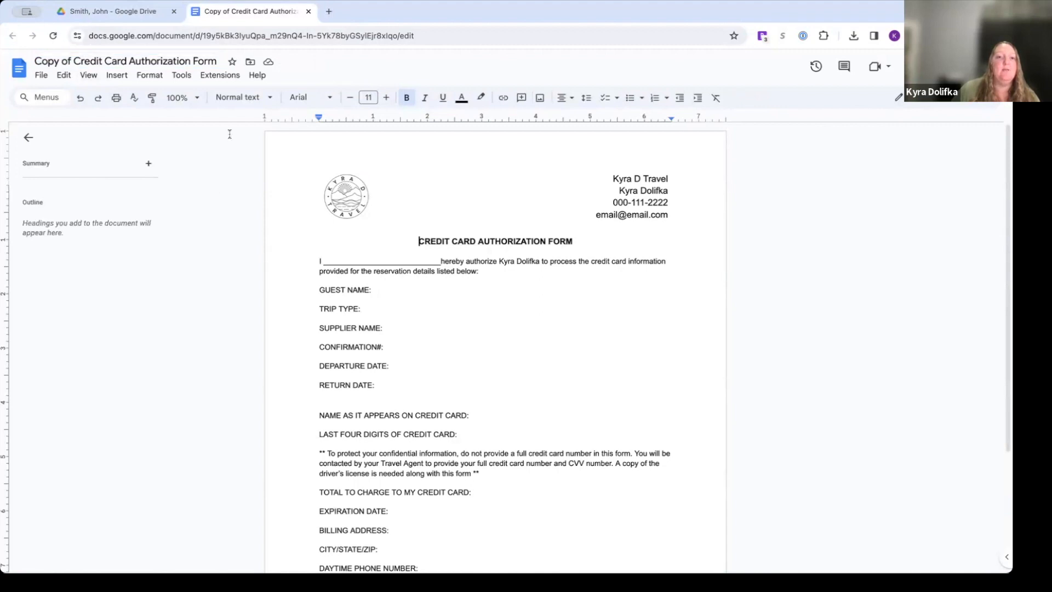
pyautogui.click(309, 11)
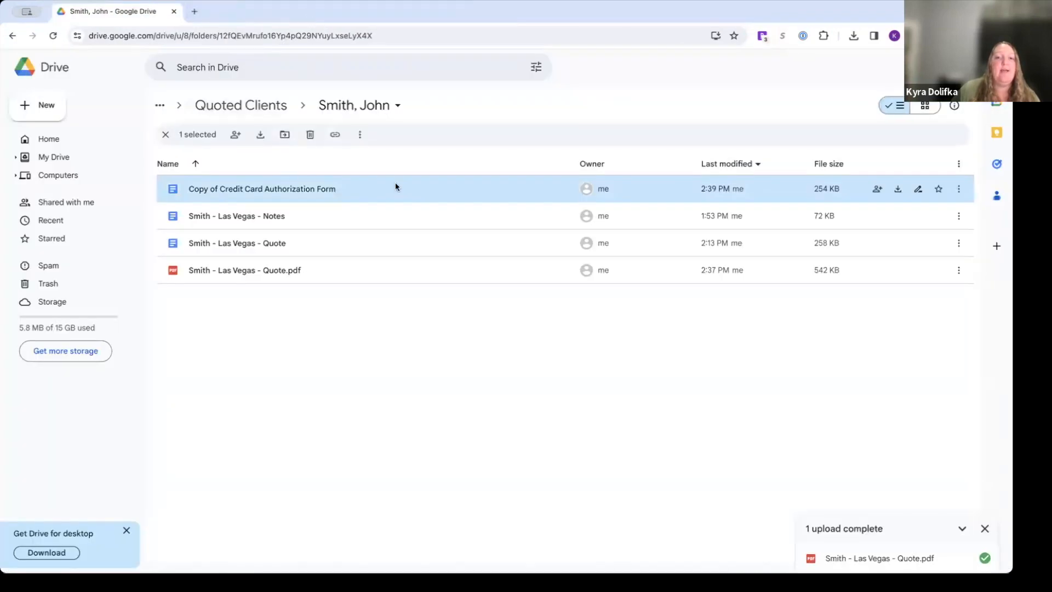
# - Rename the copied form to the client's last name followed by "- Las Vegas - Credit Card Authorization Form"
pyautogui.rightClick(396, 184)
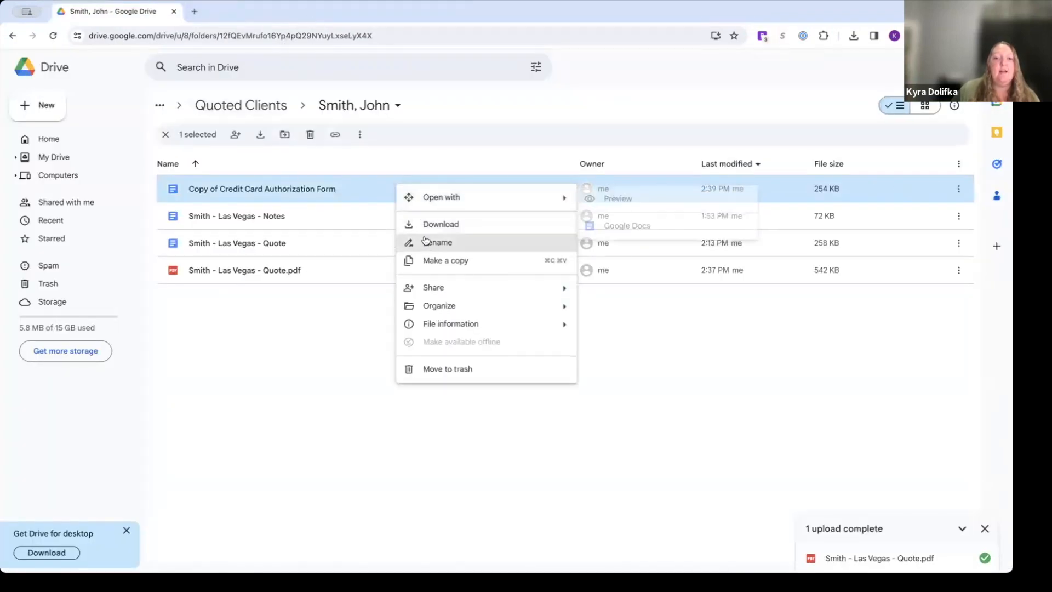
pyautogui.click(468, 246)
pyautogui.click(439, 309)
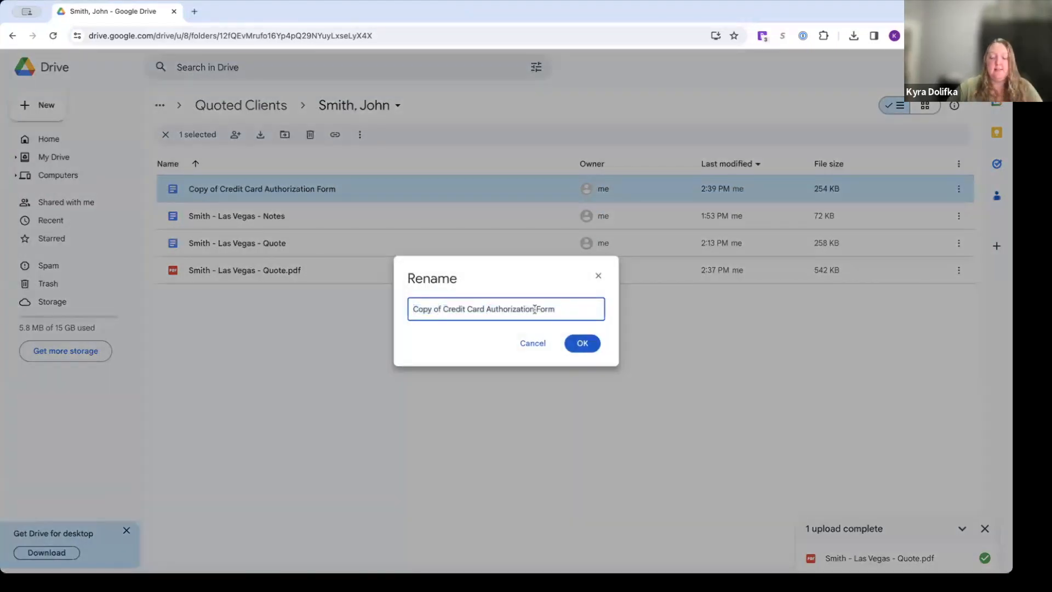
pyautogui.press('BackSpace')
pyautogui.press('BackSpace')
pyautogui.press('BackSpace')
pyautogui.press('BackSpace')
pyautogui.press('BackSpace')
pyautogui.press('BackSpace')
pyautogui.press('BackSpace')
pyautogui.press('BackSpace')
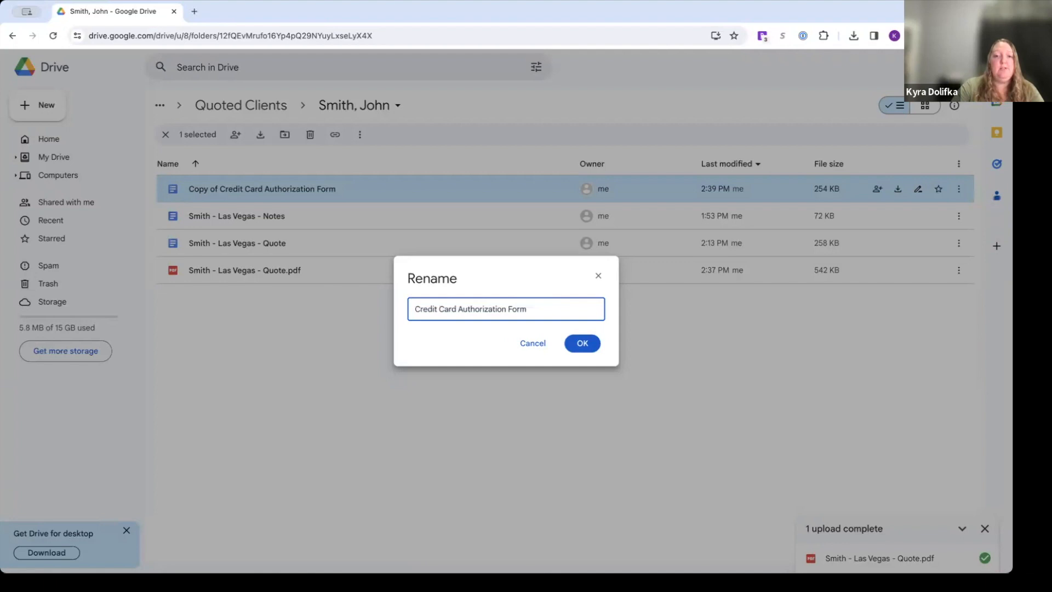
pyautogui.write('Smith - La')
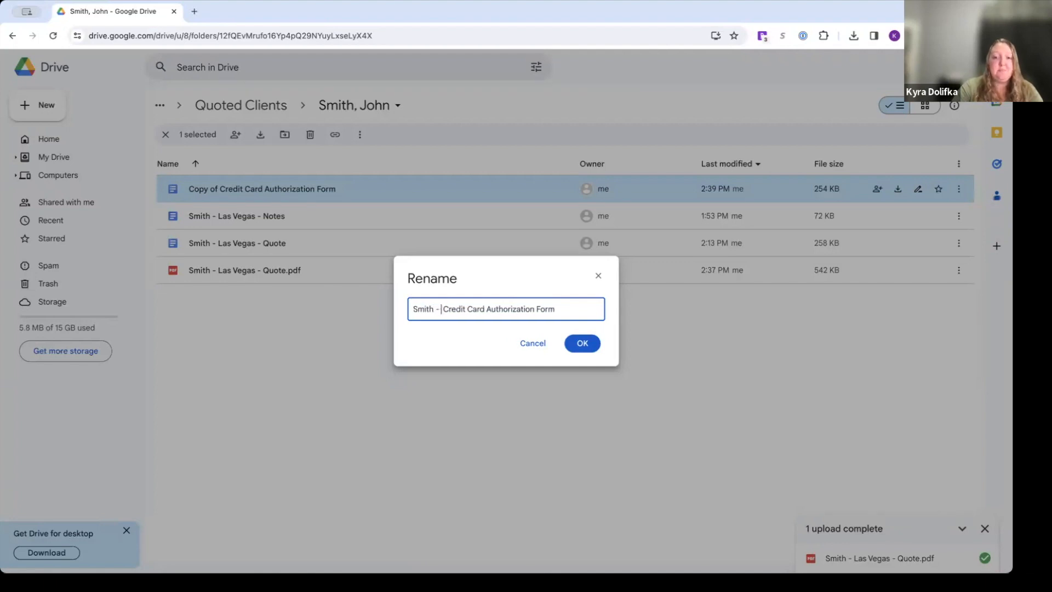
pyautogui.write('s Vegas -')
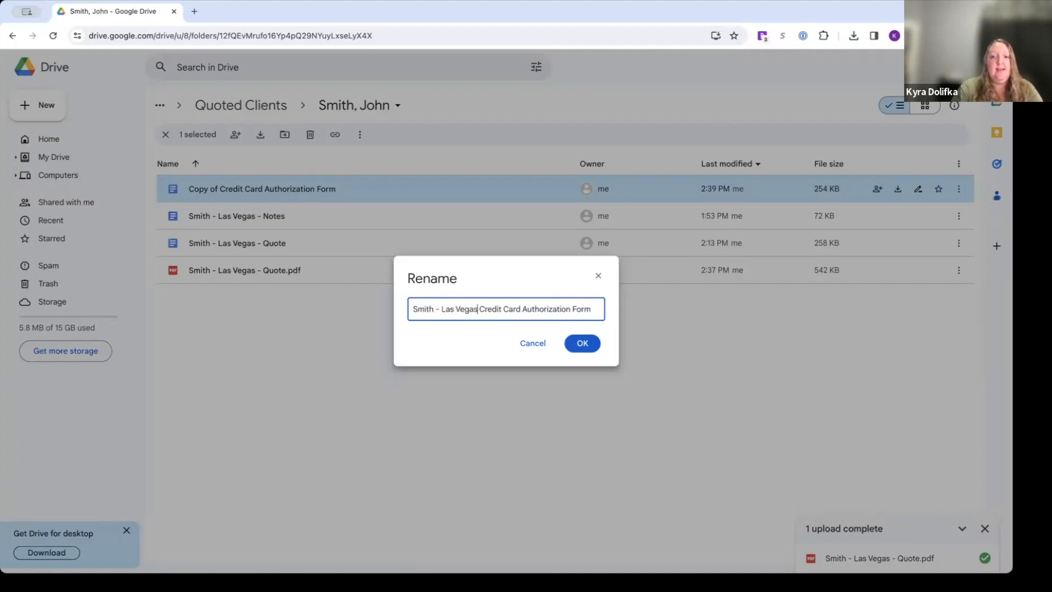
pyautogui.click(596, 349)
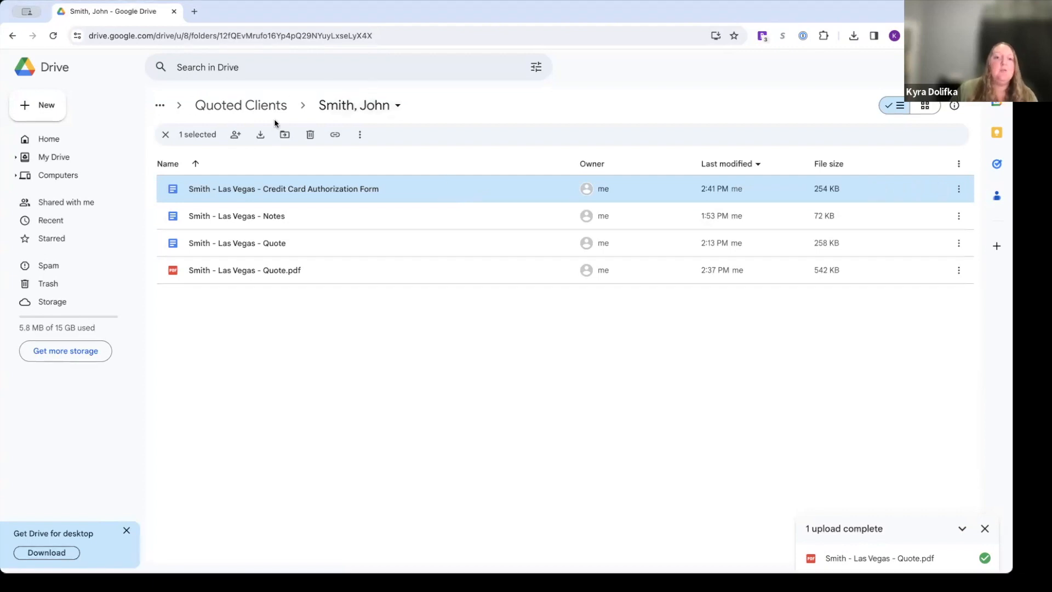
# - Return to My Drive and open the Booked Clients folder within the Clients folder
pyautogui.click(160, 106)
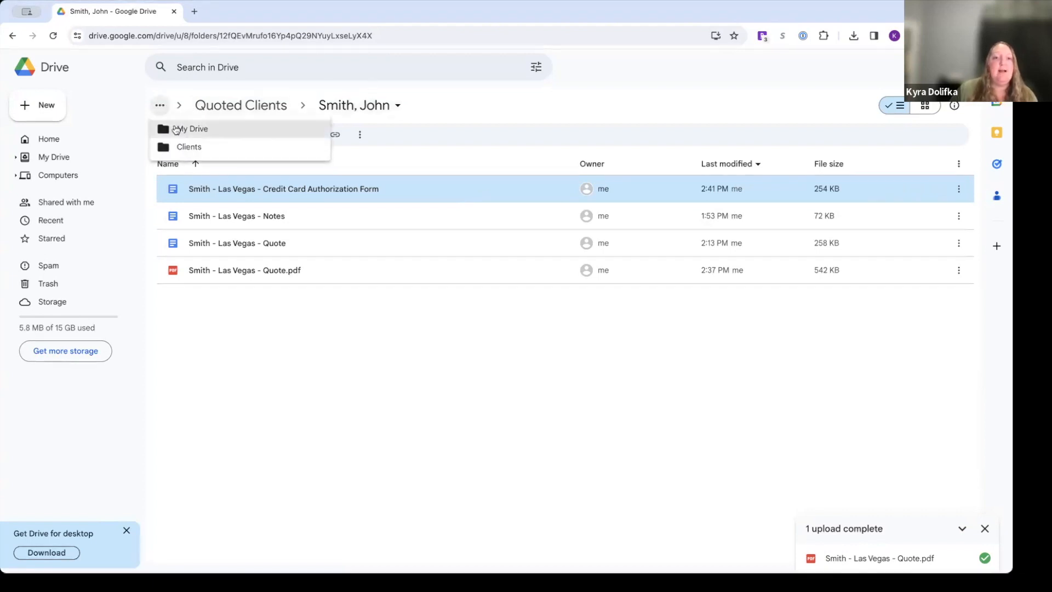
pyautogui.click(176, 129)
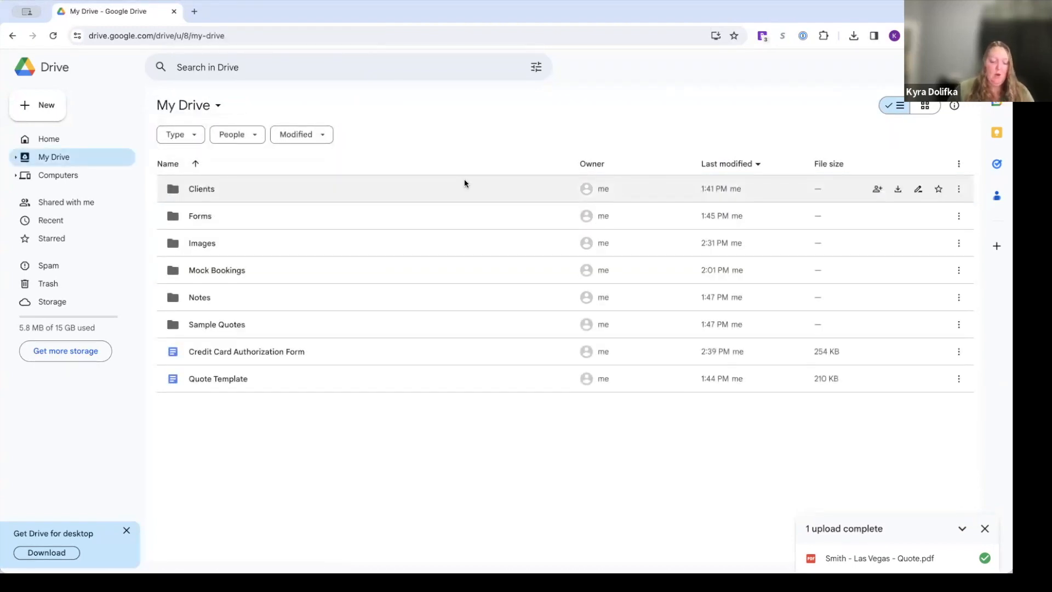
pyautogui.doubleClick(439, 190)
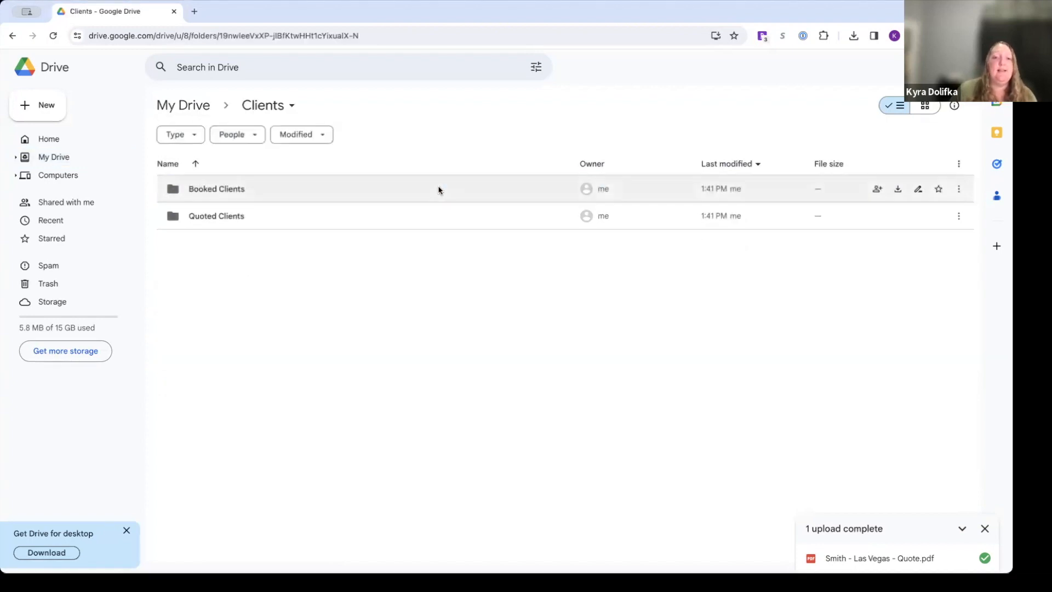
pyautogui.doubleClick(392, 190)
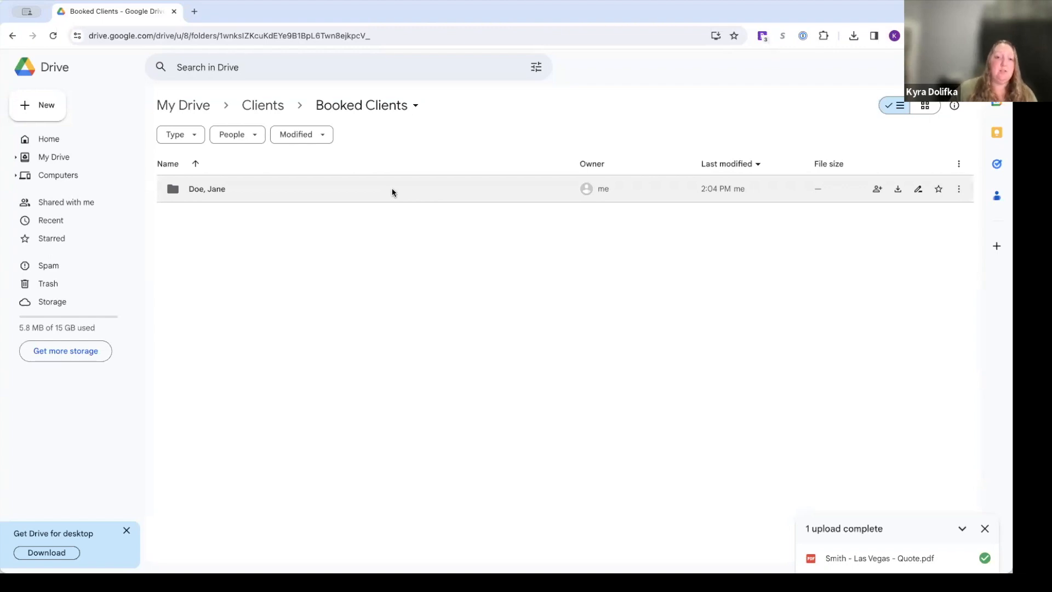
# - Open the booked client's folder and view the contents of its 2023 Cancun trip folder
pyautogui.doubleClick(321, 190)
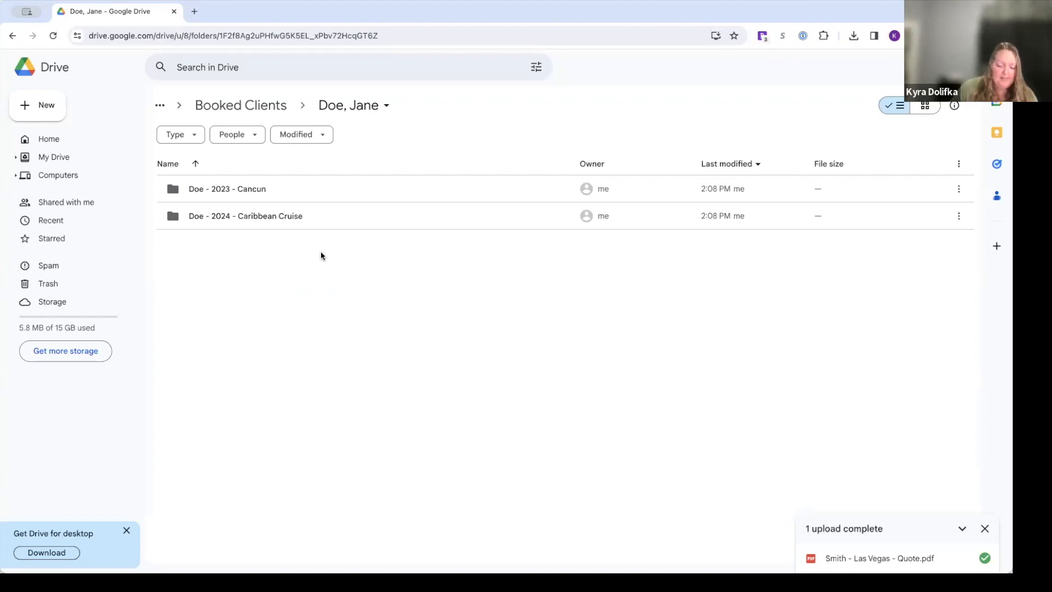
pyautogui.doubleClick(323, 179)
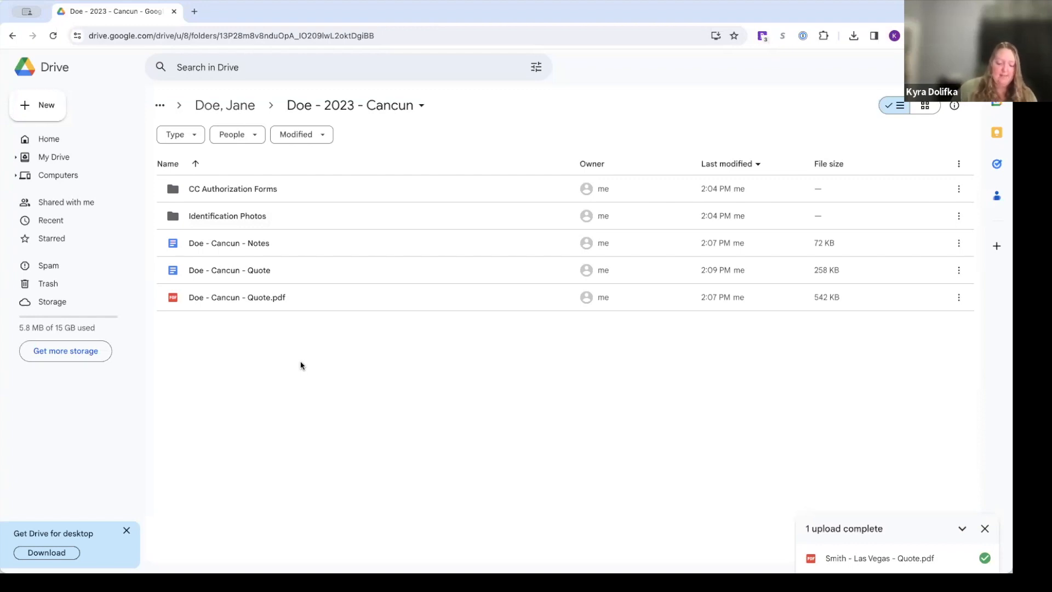
pyautogui.click(160, 105)
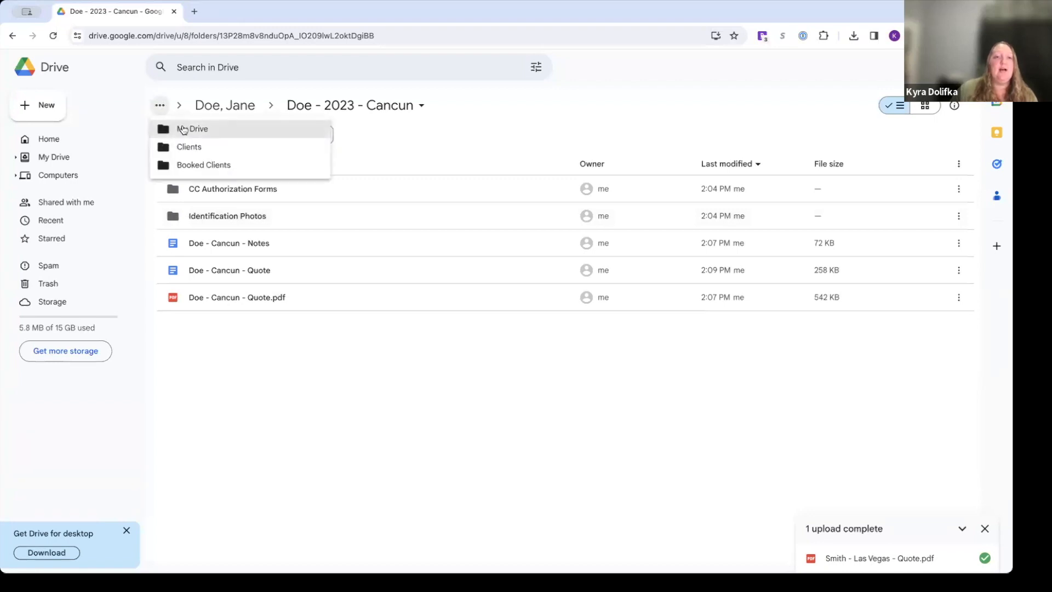
pyautogui.click(154, 88)
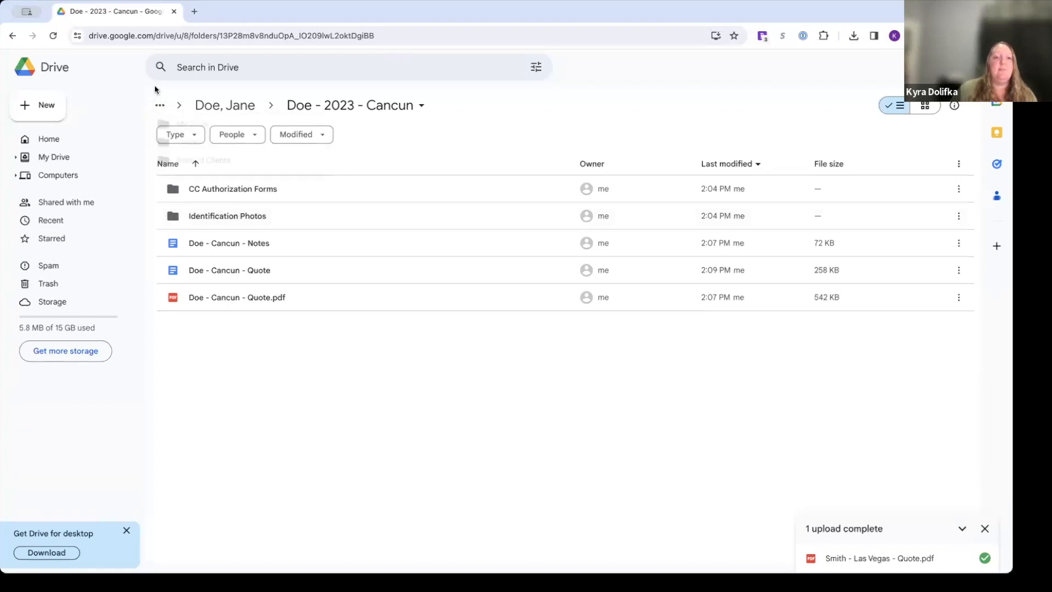
# - Return to My Drive, search Drive for the quoted Las Vegas client's last name, and open the client's folder from the results
pyautogui.click(92, 160)
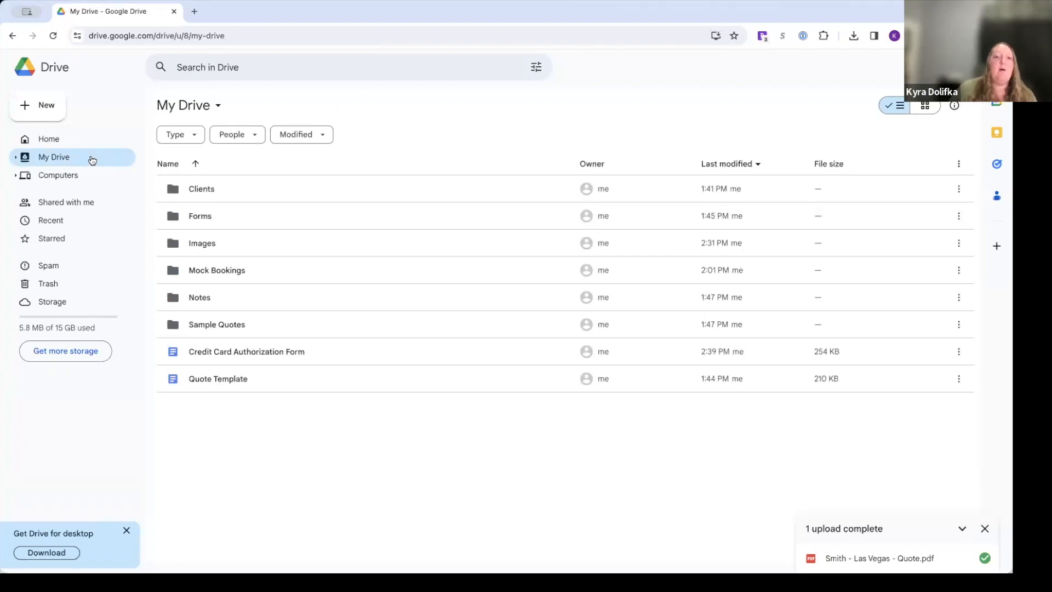
pyautogui.click(273, 63)
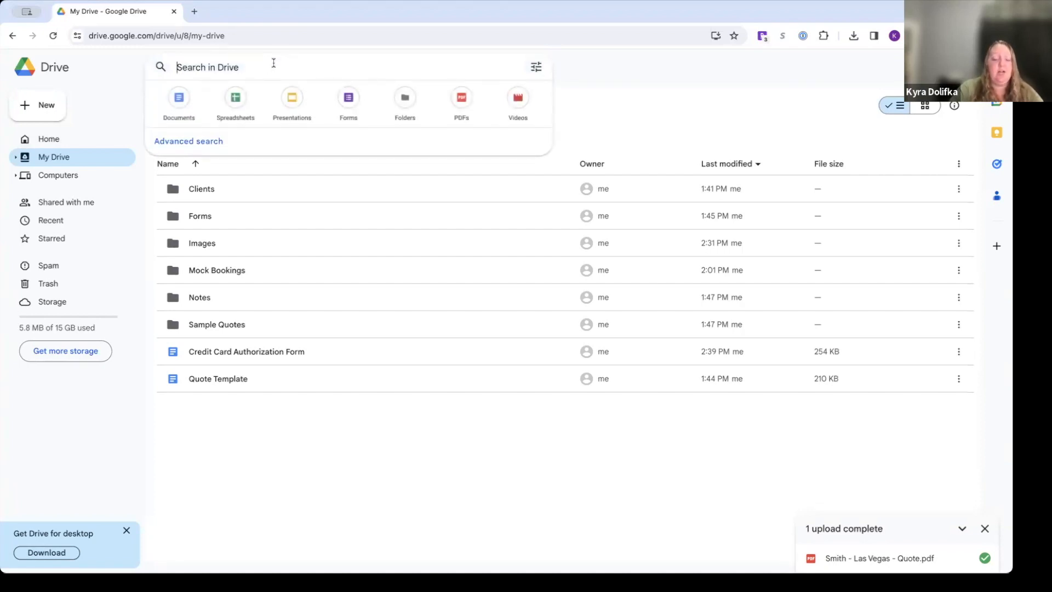
pyautogui.write('smith')
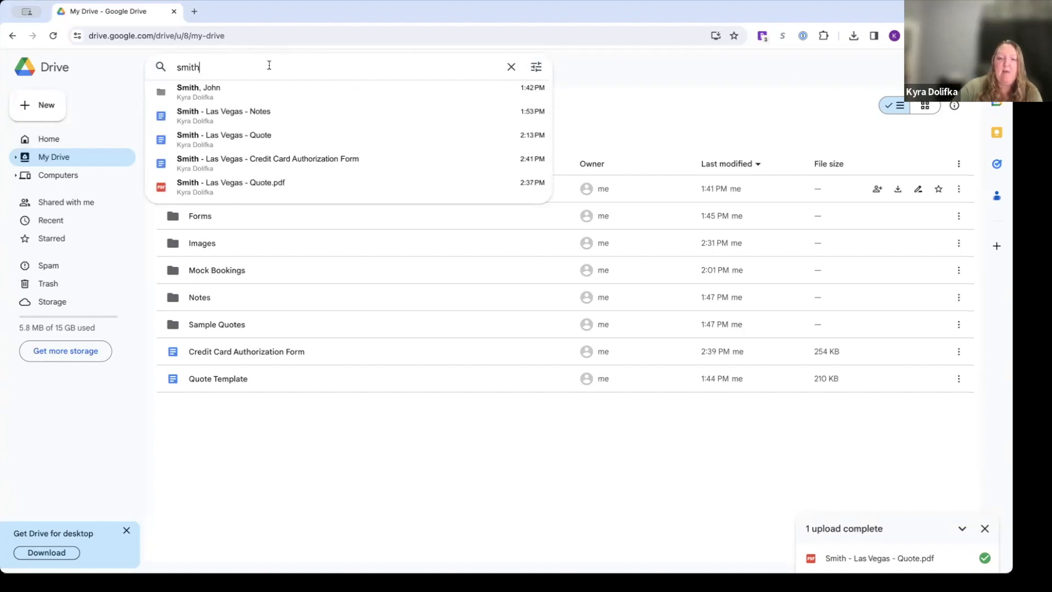
pyautogui.press('Return')
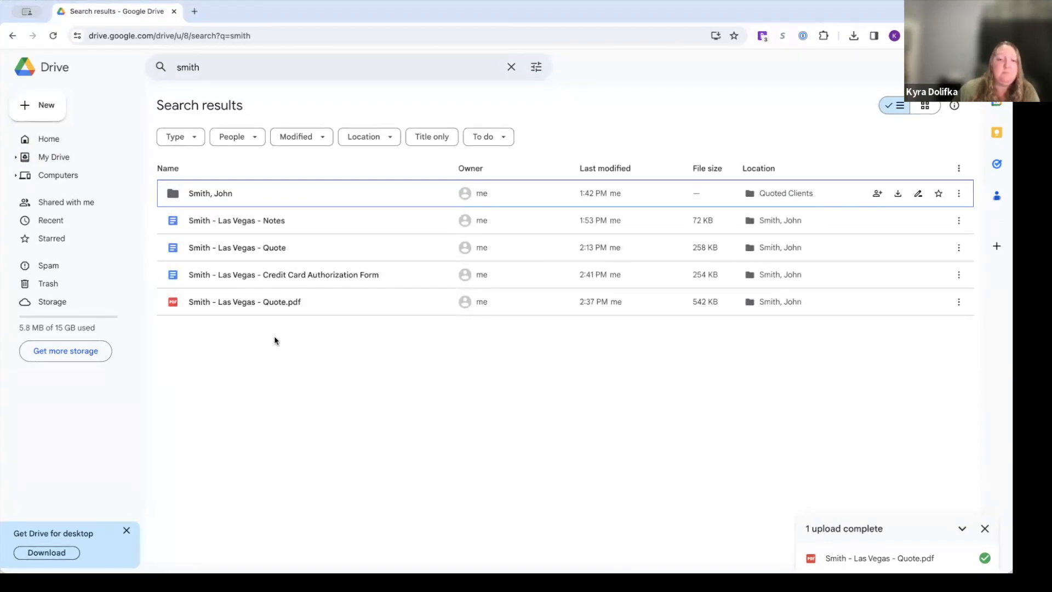
pyautogui.doubleClick(251, 195)
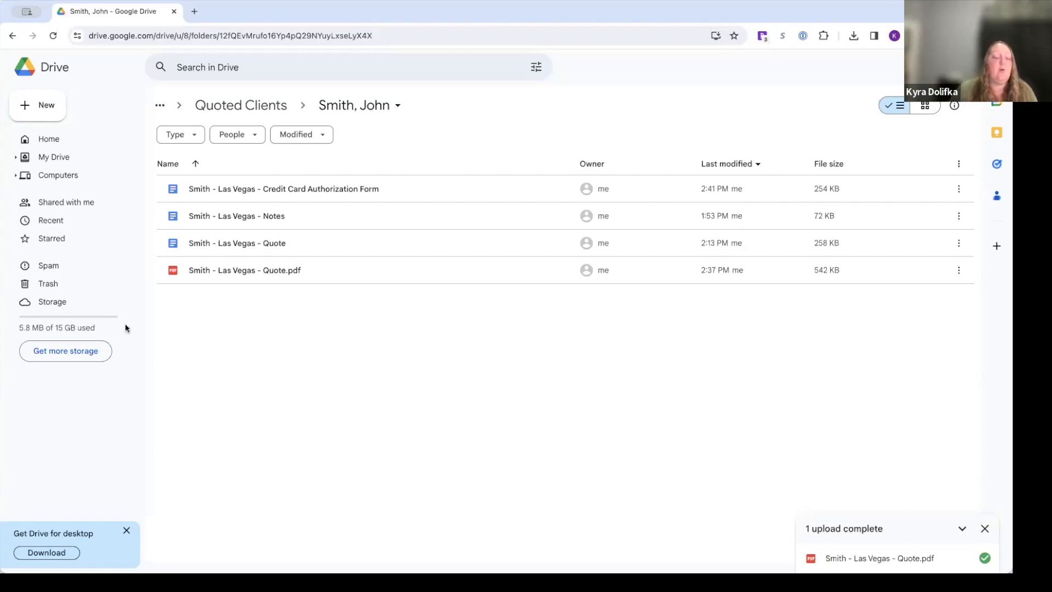
# - Open the Google One storage upgrade page and review the monthly plans and their included features
pyautogui.click(98, 358)
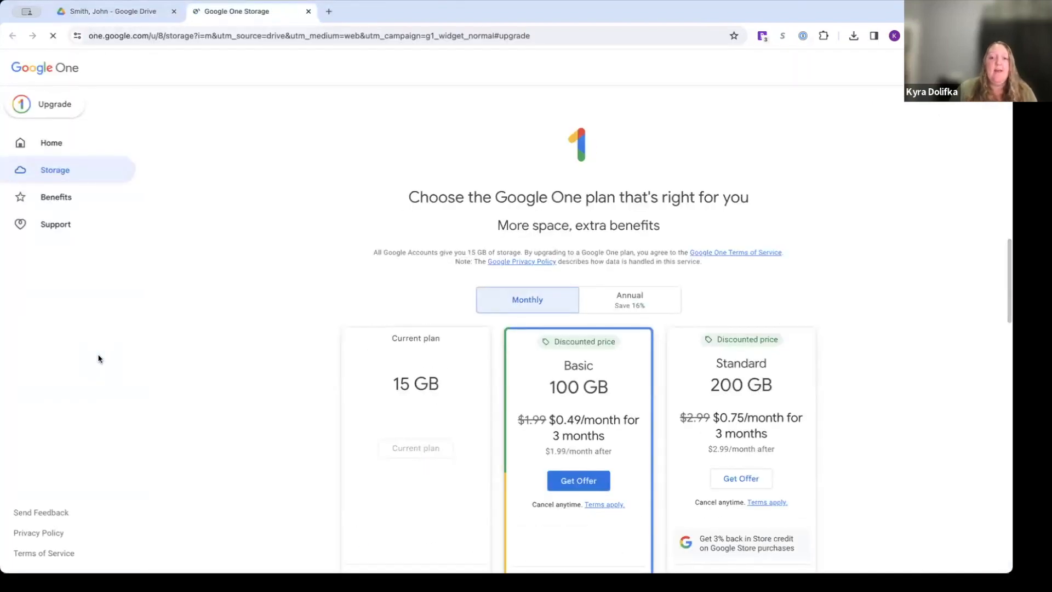
pyautogui.scroll(-5, 156, 377)
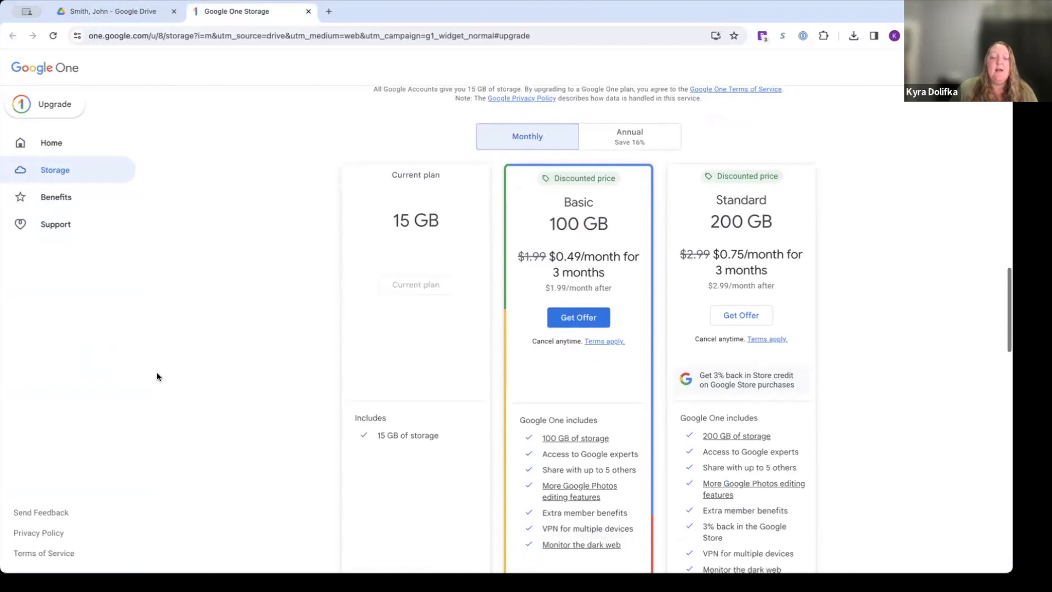
pyautogui.scroll(-1, 157, 377)
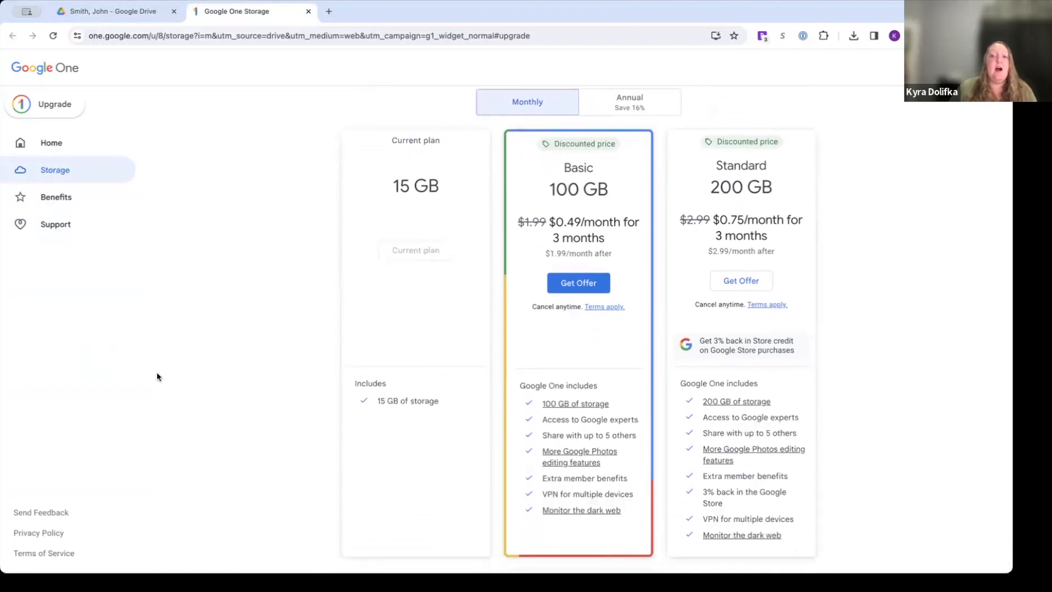